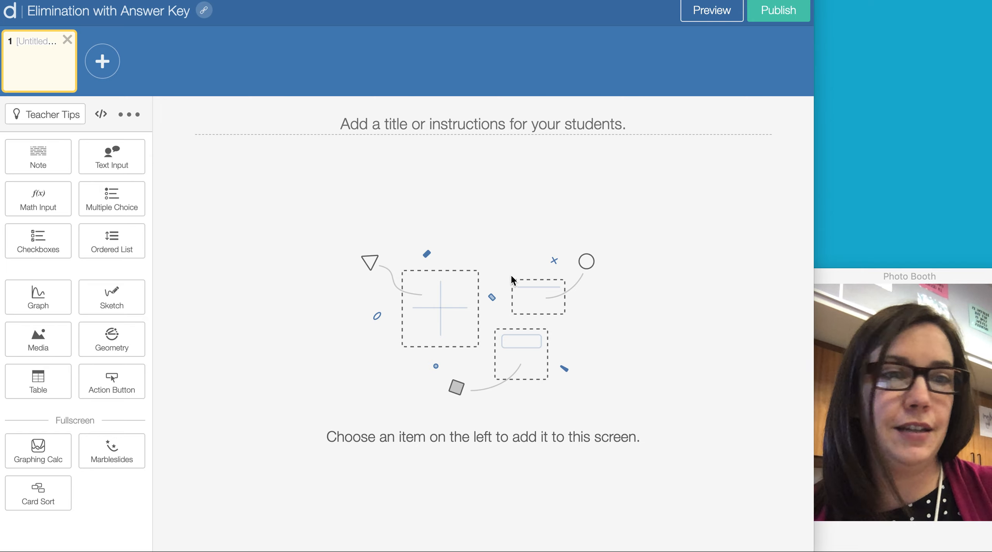
Step: Open the "Where are you at today?" screen preview from the Screens for Checking In activity in the Starter Screens collection
drag(475, 0, 480, 35)
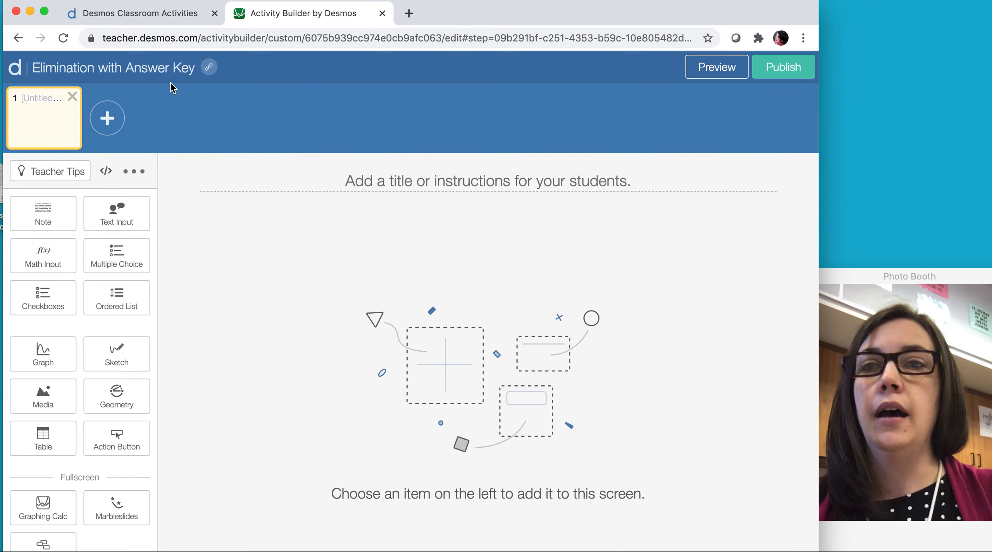
click(152, 15)
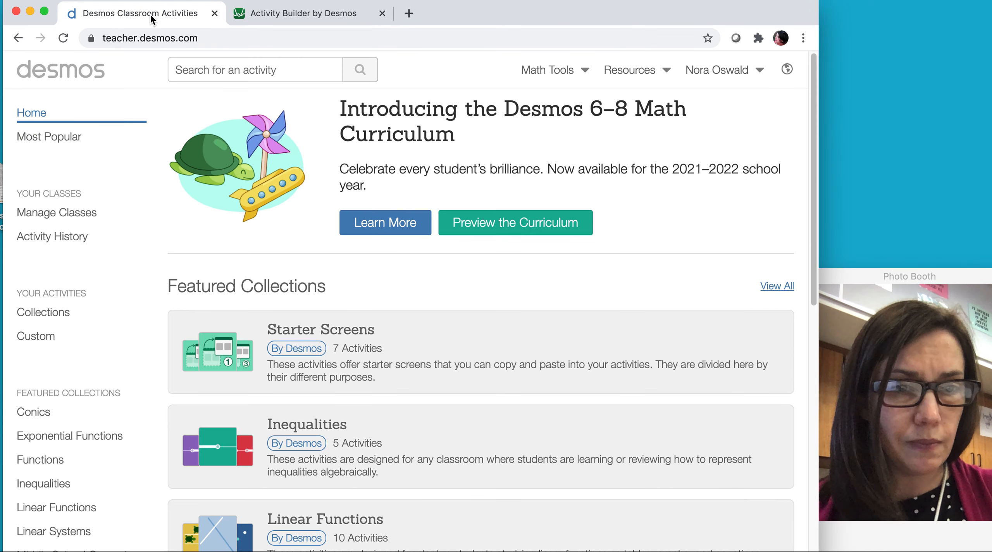
click(429, 359)
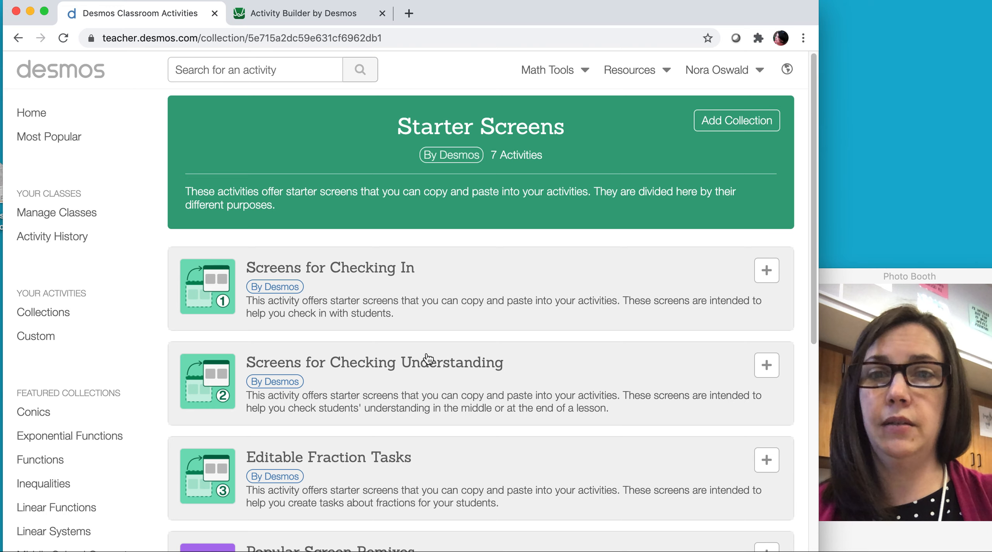
click(428, 306)
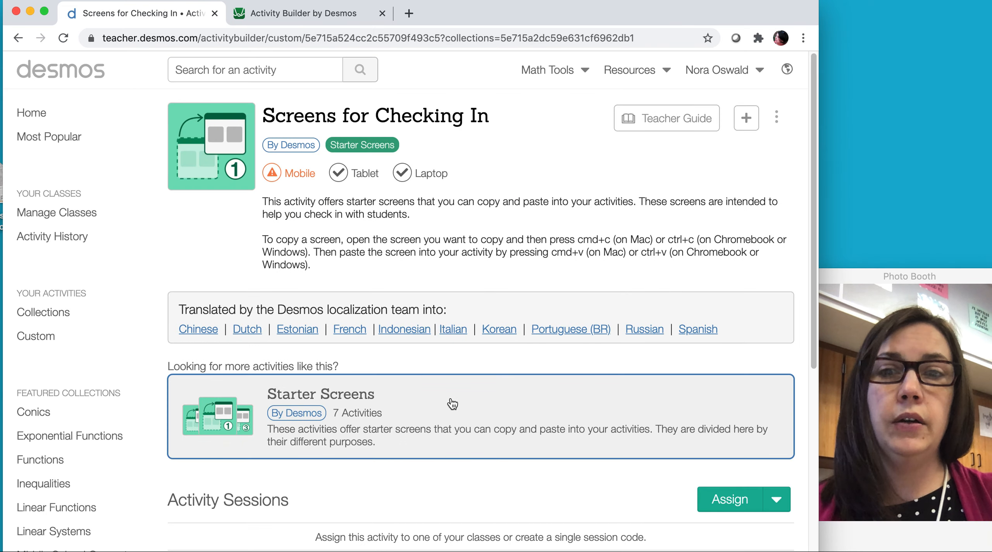
scroll(452, 401, down, 8)
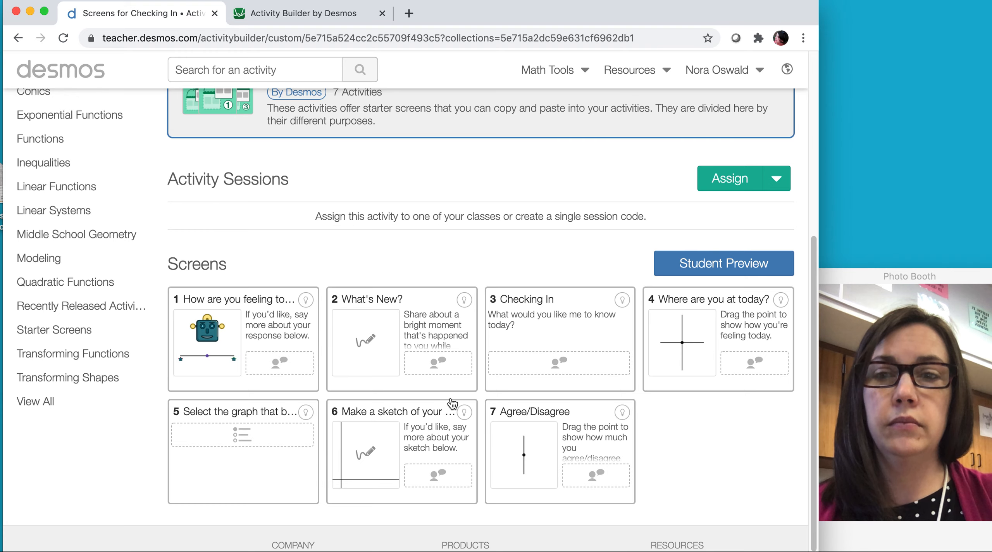
click(719, 310)
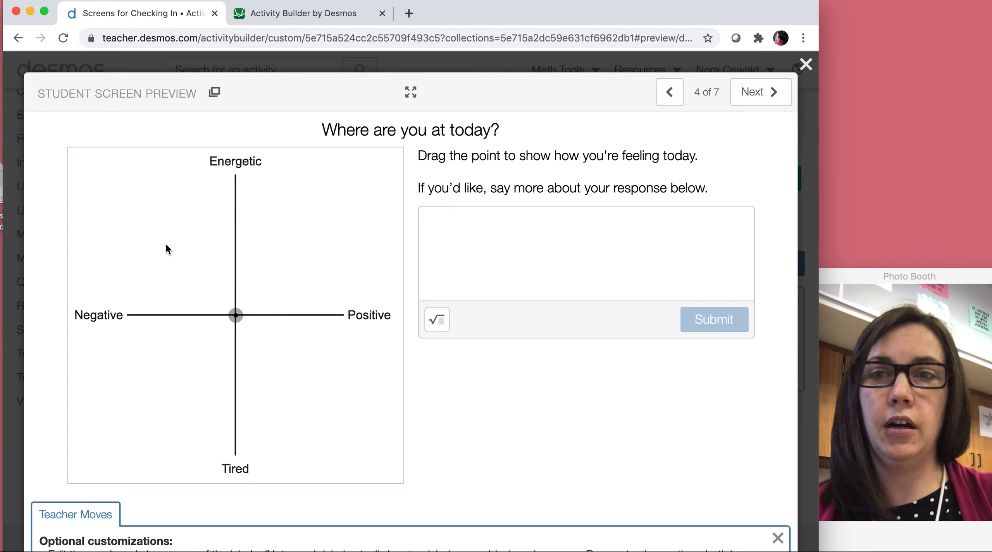
Step: Copy the "Where are you at today?" screen and paste it into the Elimination with Answer Key activity
click(215, 95)
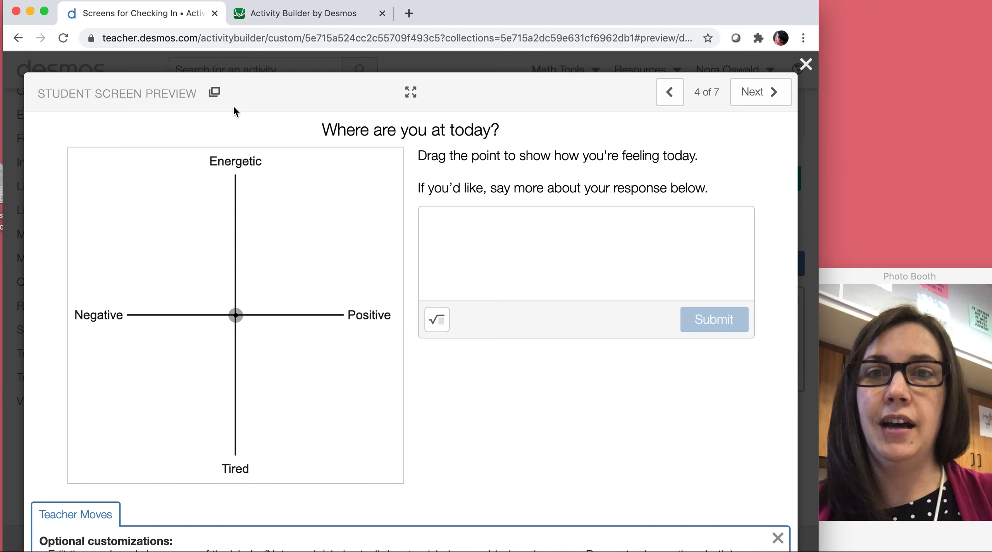
click(303, 13)
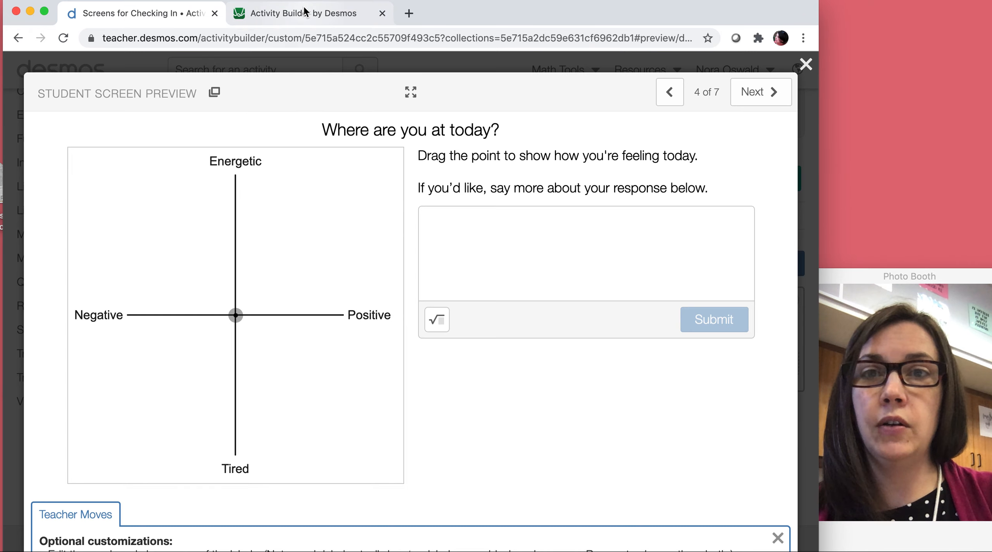
key(super+v)
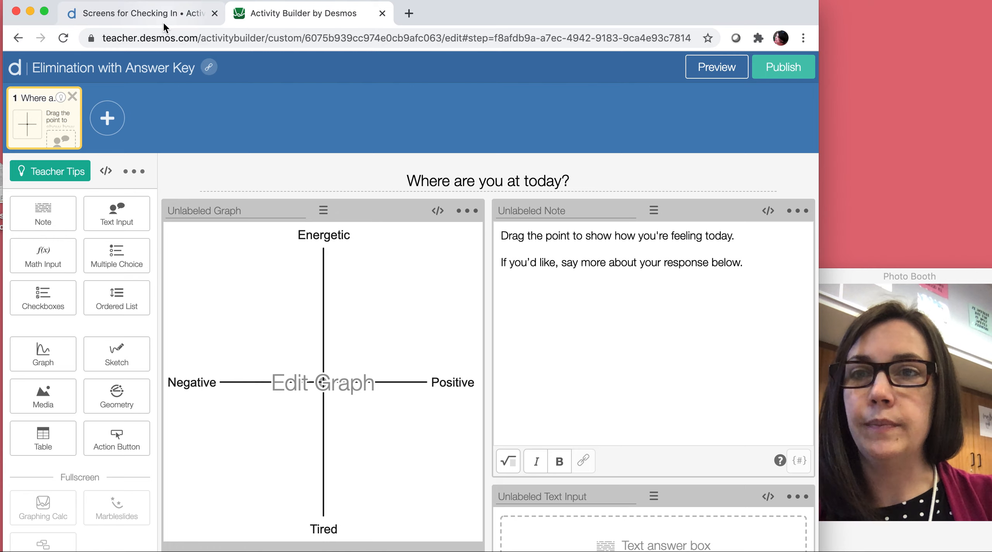
Step: Open the first screen's preview in the custom activity "Lesson 25: Elimination Randomly Generated"
click(150, 14)
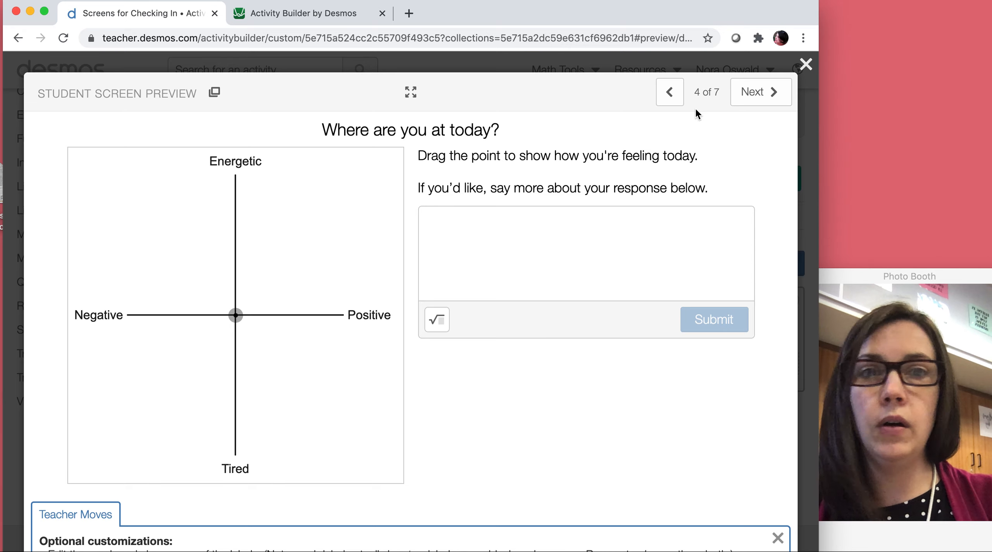
click(806, 65)
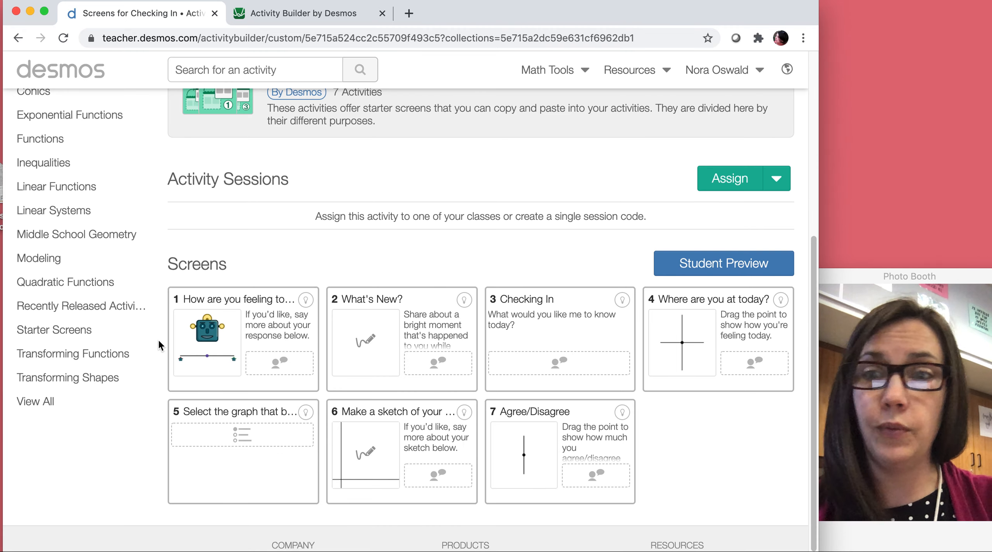
click(99, 83)
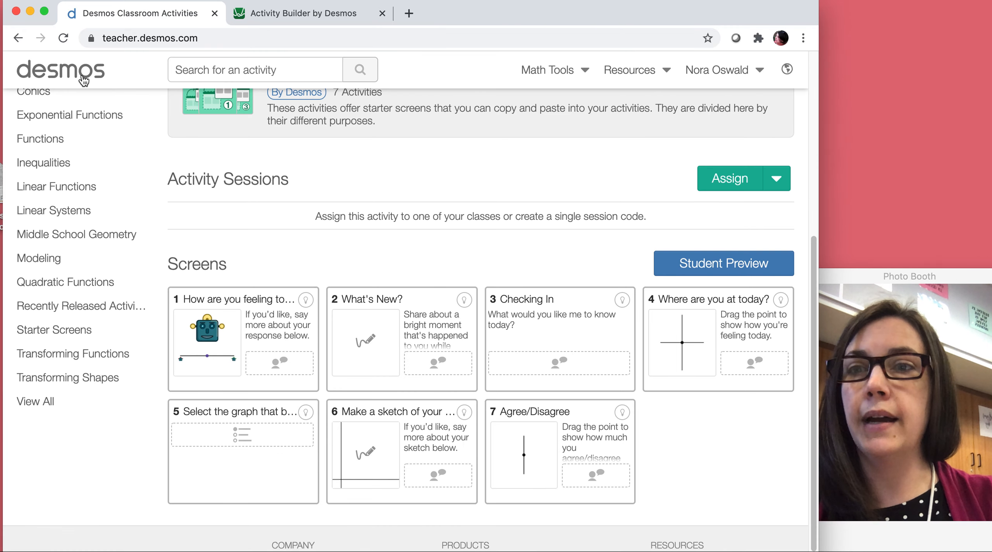
click(41, 343)
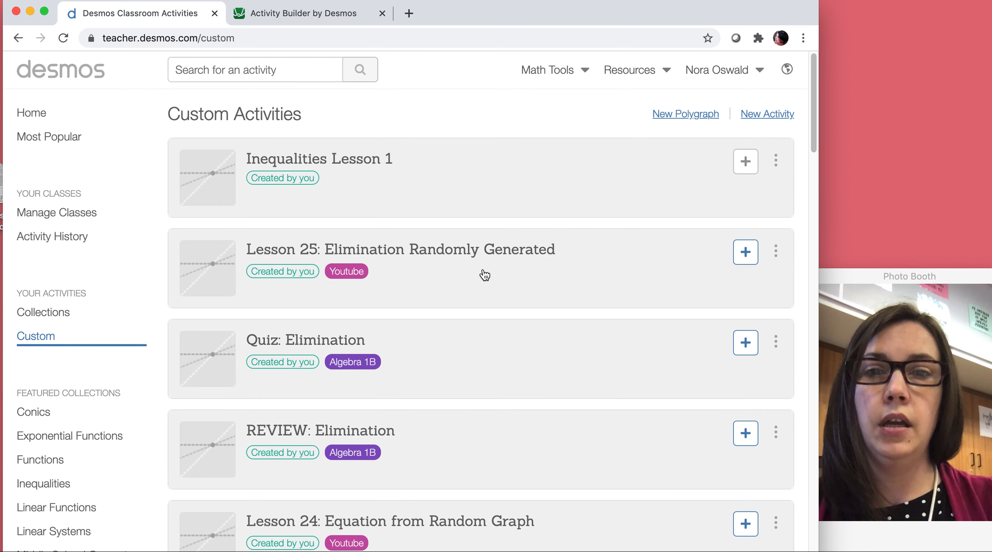
click(484, 274)
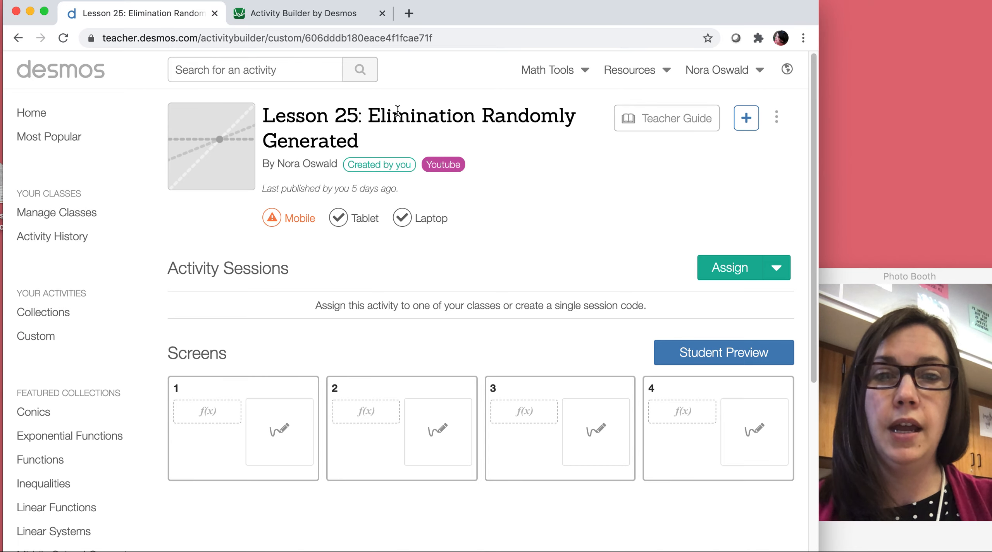
click(263, 397)
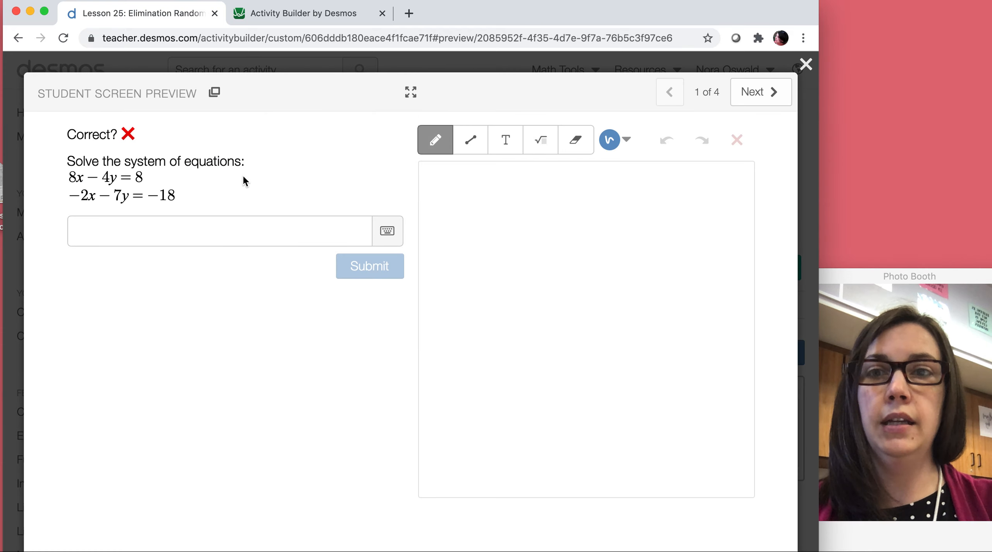
Step: Copy this system-of-equations screen and paste it into Elimination with Answer Key as screen 2
click(214, 93)
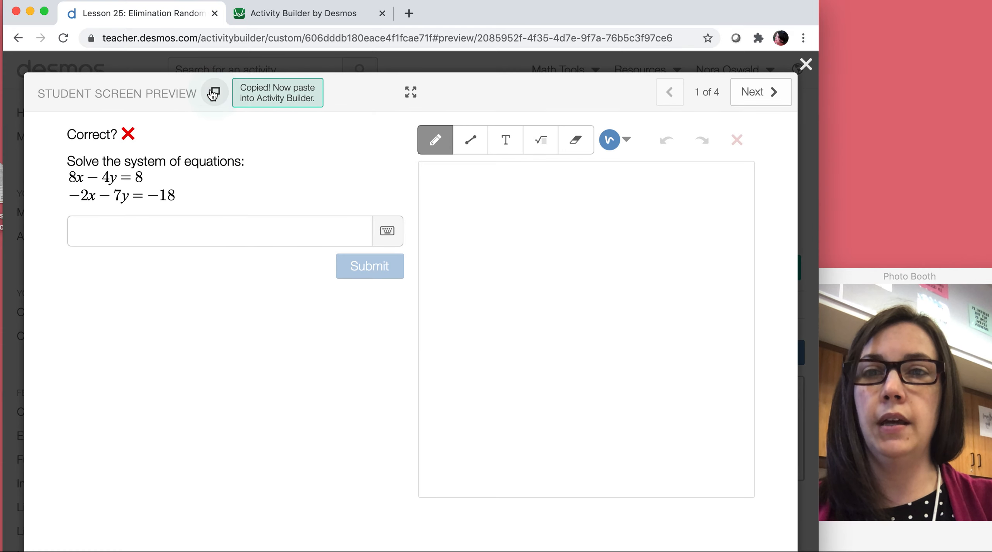
click(293, 18)
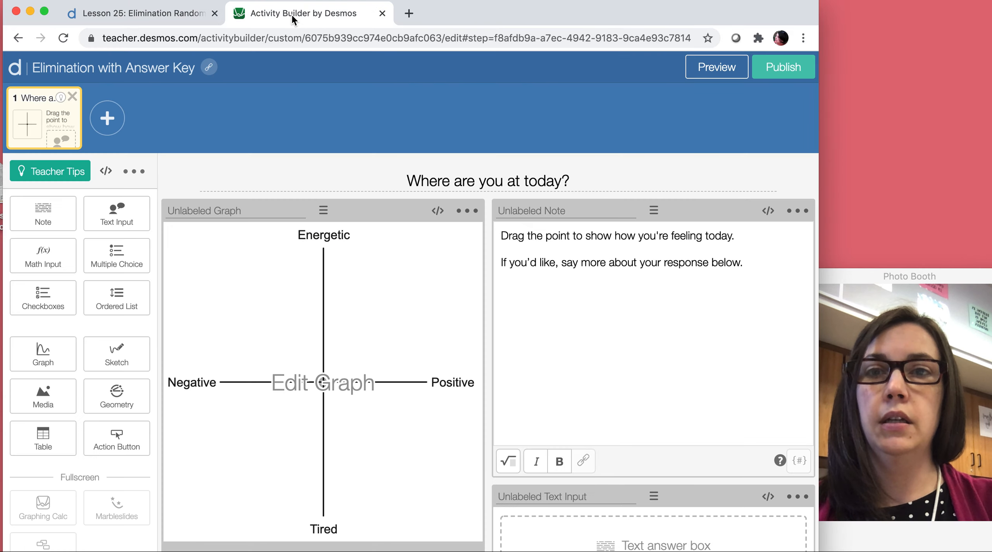
key(super+v)
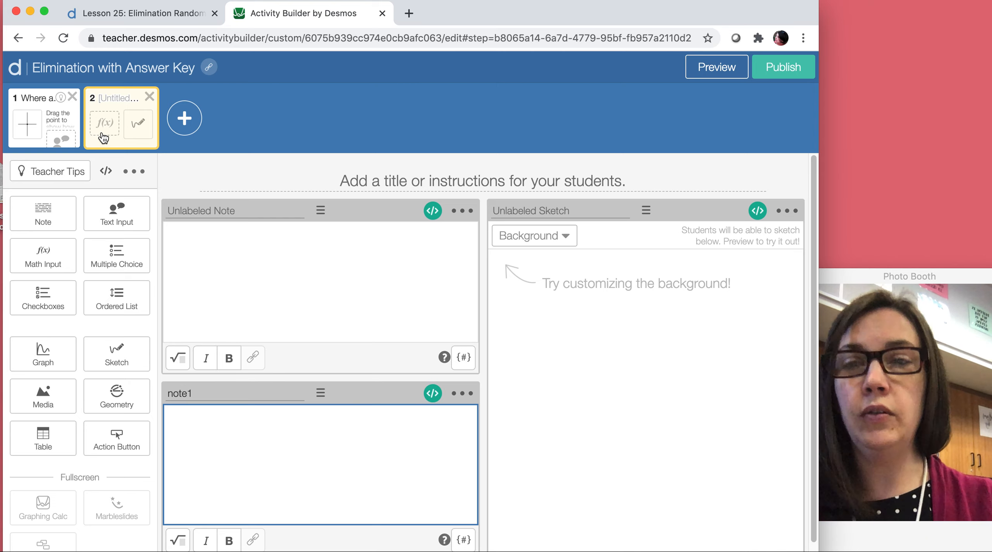
Step: Paste two more copies of the system-of-equations screen as screens 3 and 4
key(super+v)
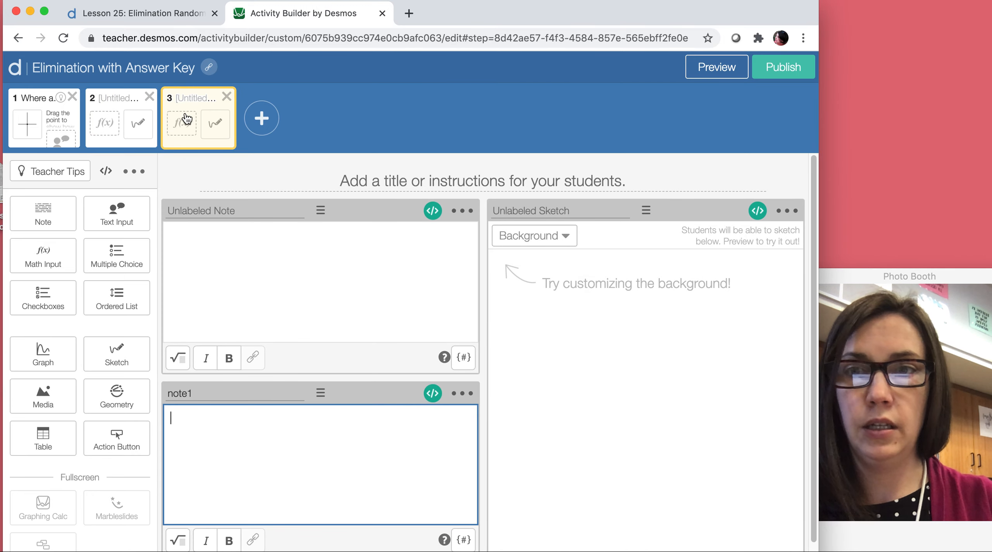
click(187, 119)
key(super+v)
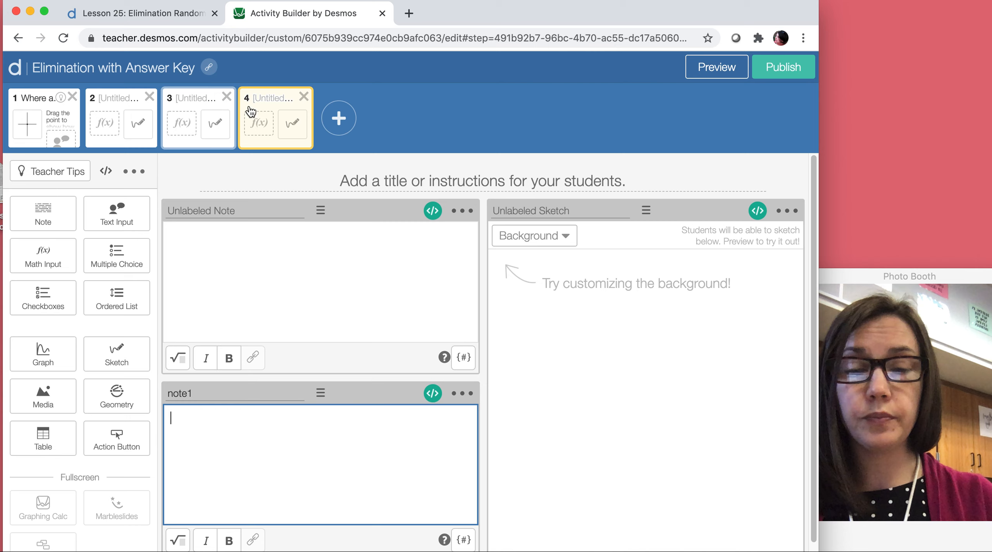
Step: Add a new blank screen at the end of the activity and title it "Answer Key"
click(338, 118)
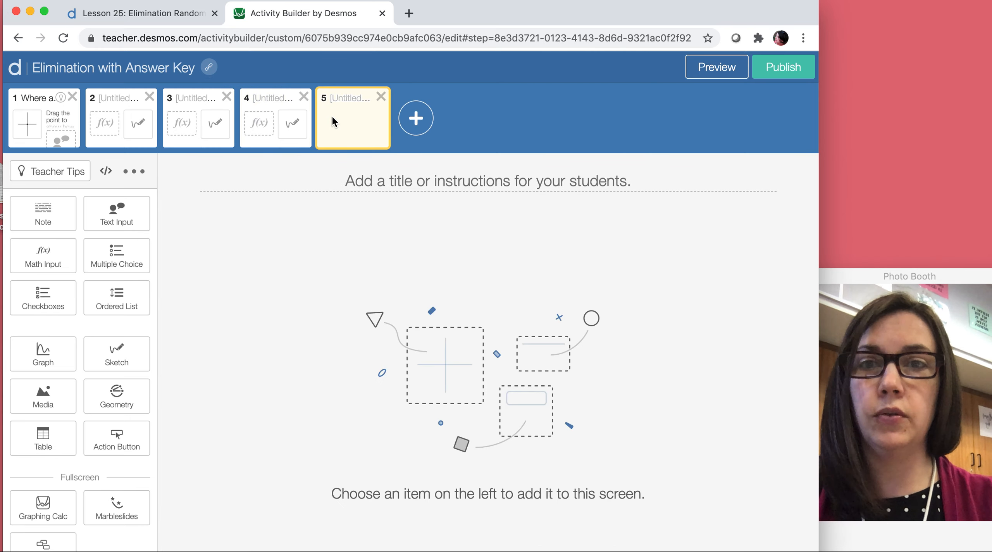
click(403, 175)
text(A)
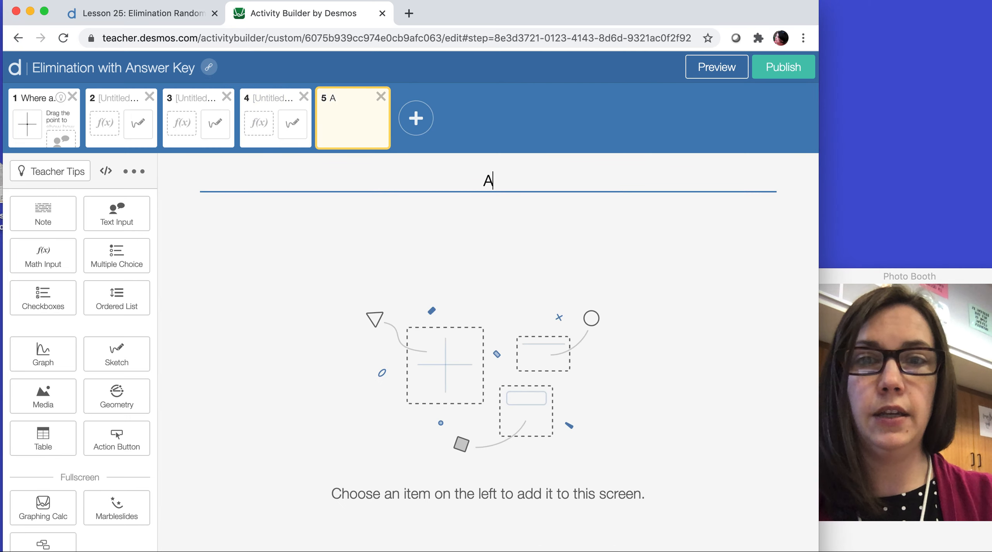
text(nswer Key)
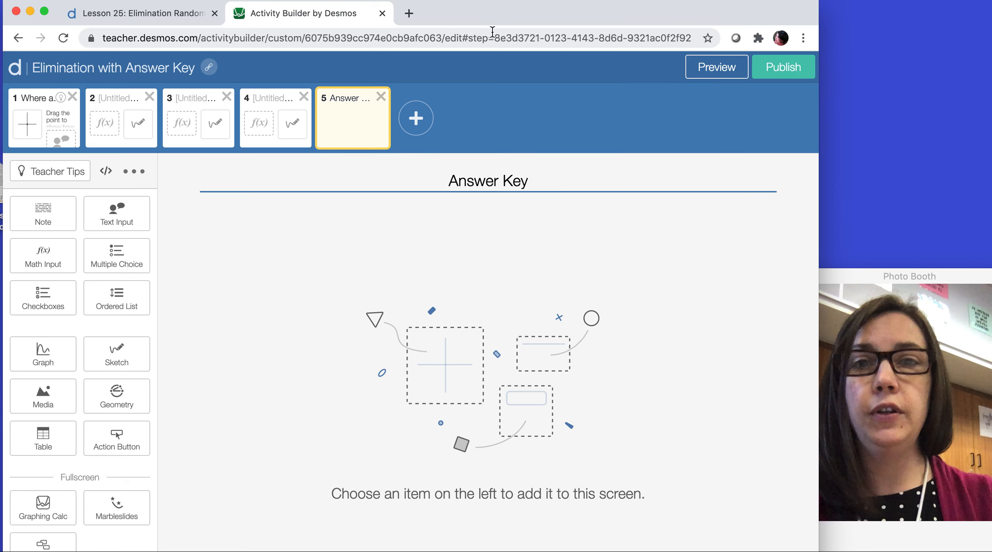
drag(513, 23, 516, 0)
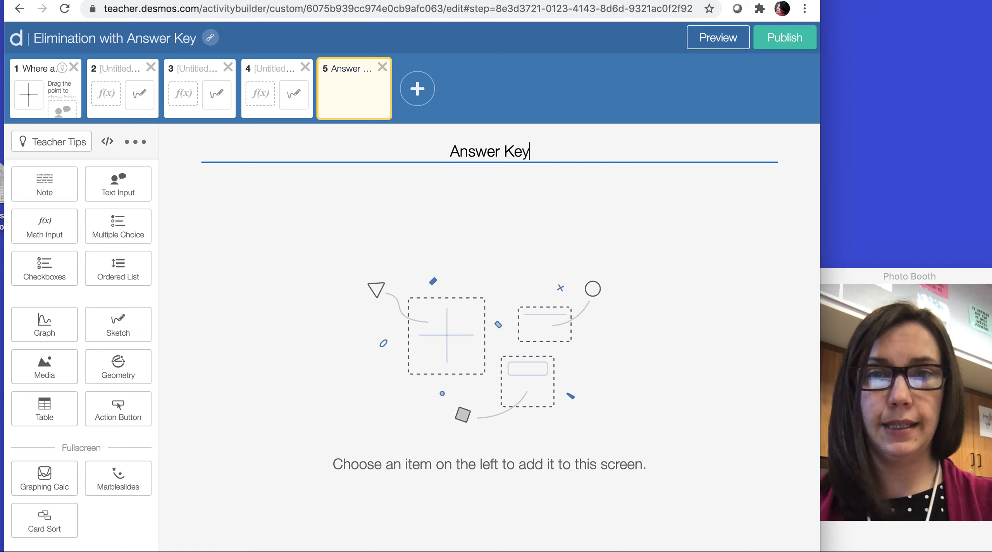
Step: Delete the two duplicate system-of-equations screens, keeping only the one on screen 2
click(113, 91)
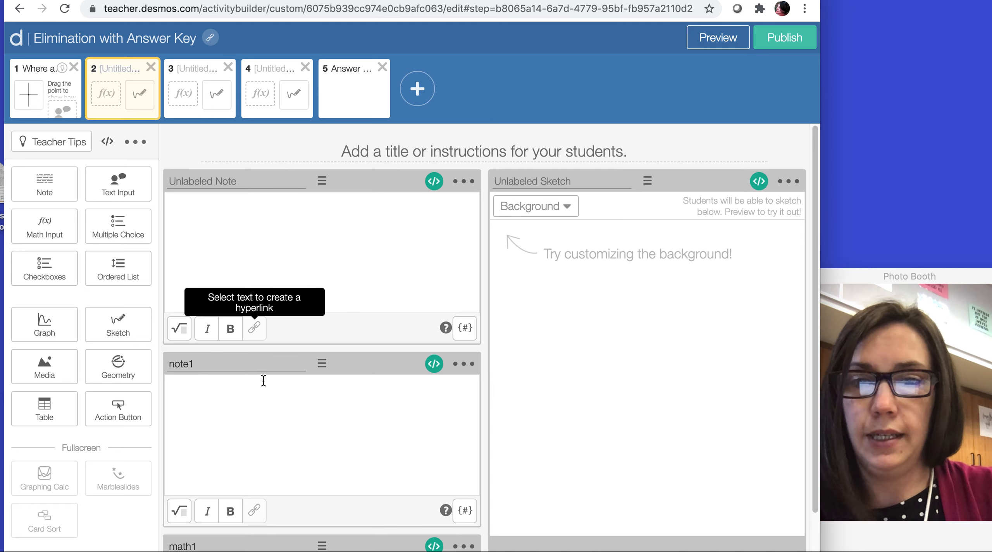
scroll(248, 459, down, 3)
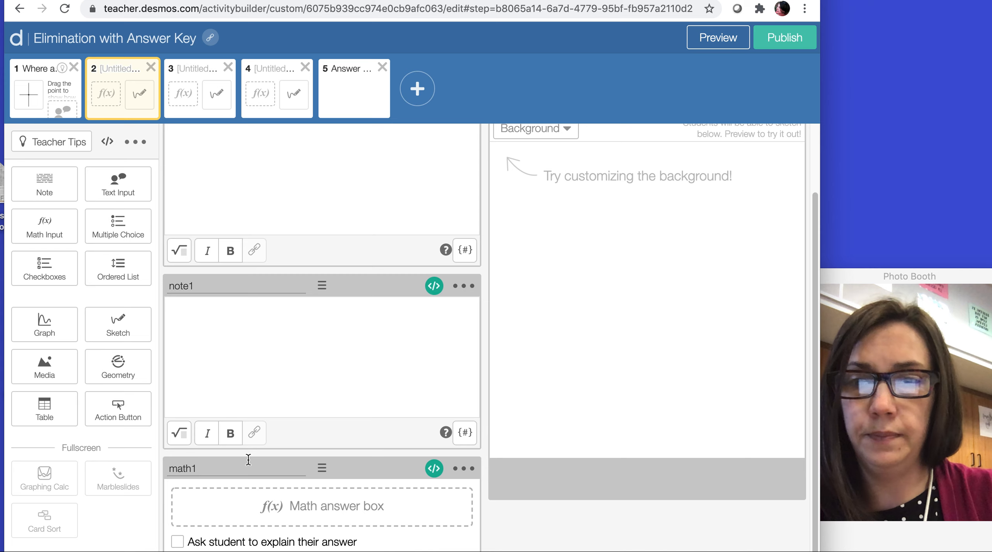
scroll(334, 312, up, 3)
scroll(371, 301, up, 1)
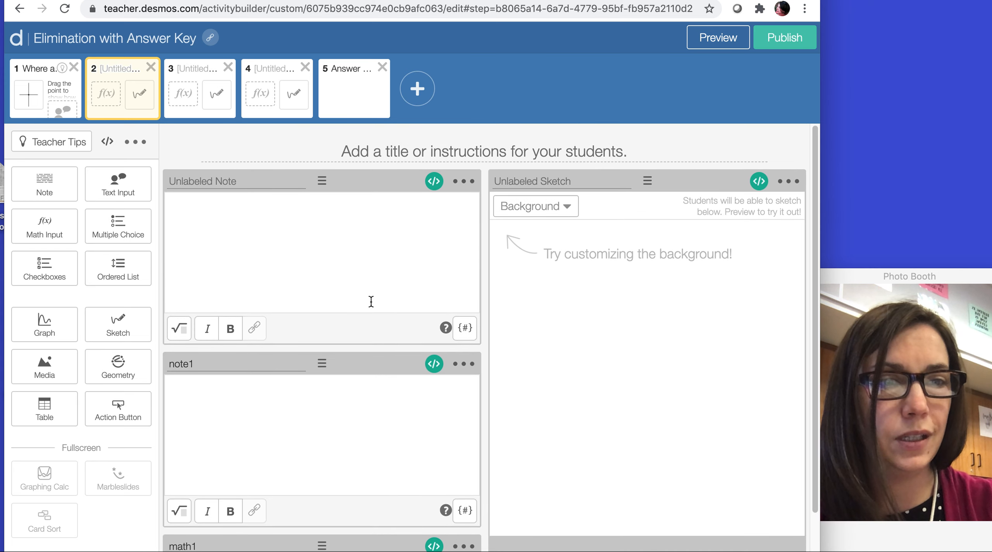
click(232, 72)
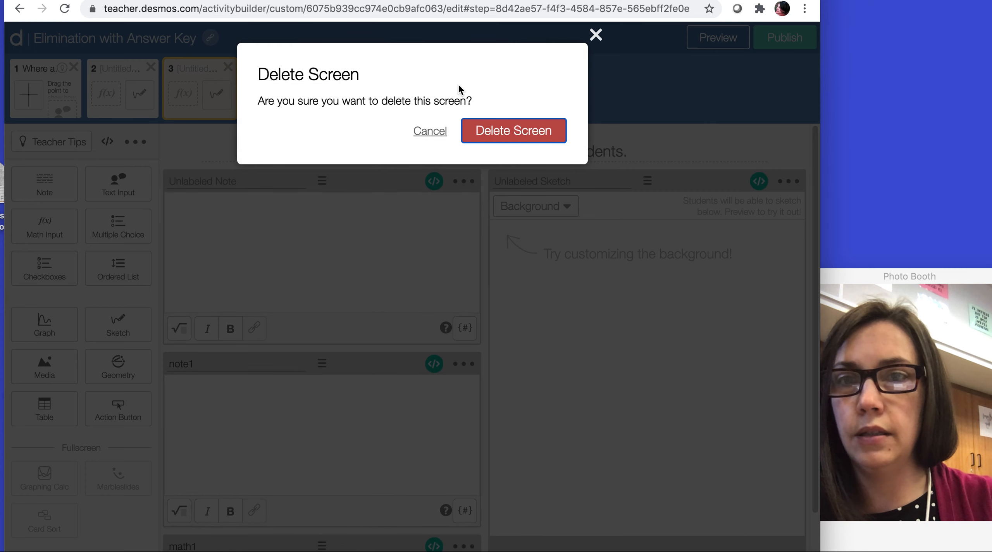
click(507, 128)
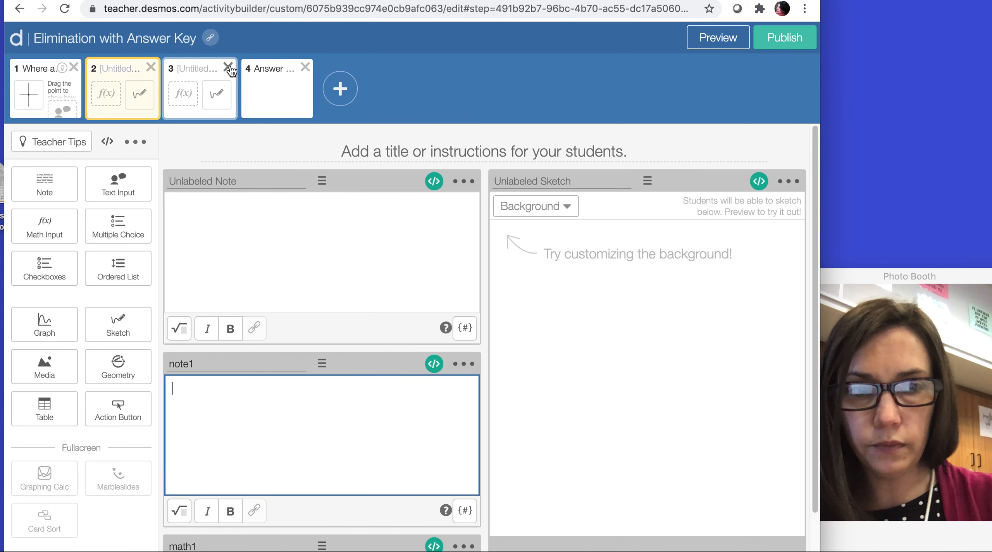
click(231, 70)
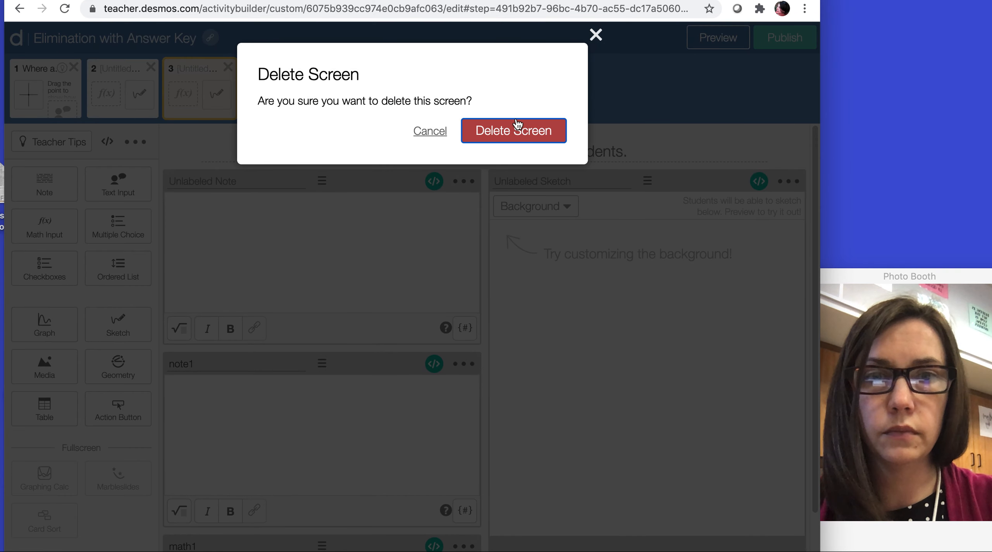
click(517, 127)
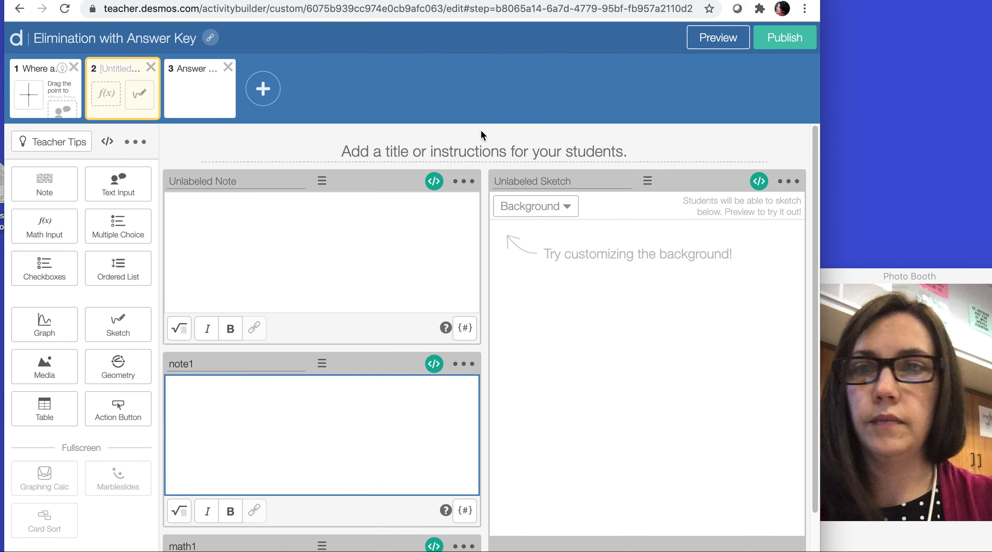
Step: In the note1 script on screen 2, add a line defining answer1 = "(,)" below the check line
click(129, 83)
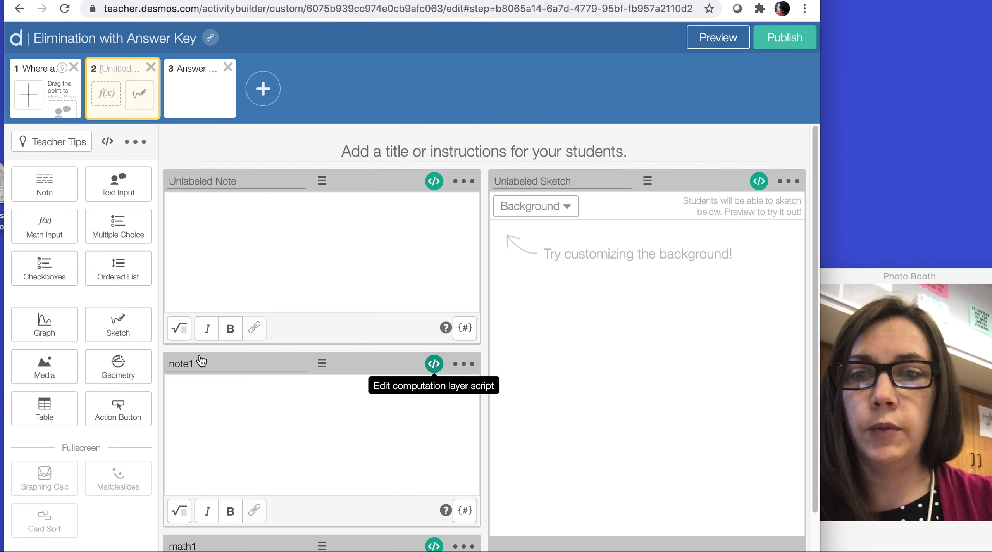
click(433, 364)
scroll(432, 363, down, 5)
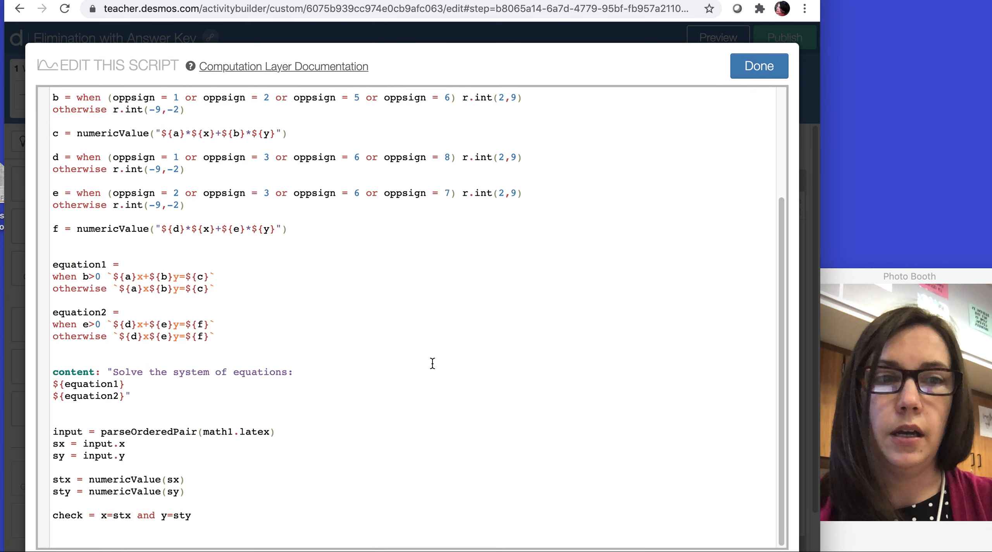
click(232, 513)
key(Return)
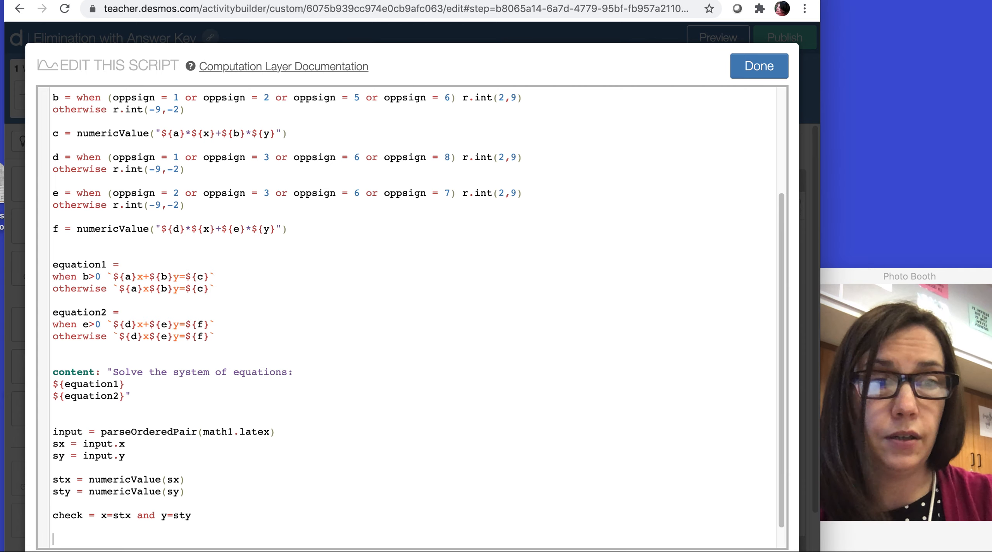
text(answer)
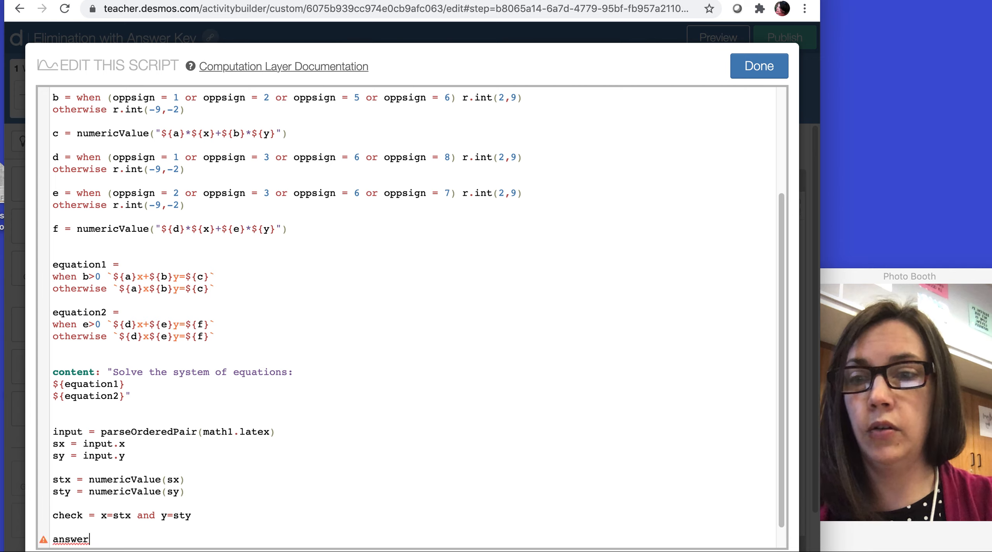
text(1 = )
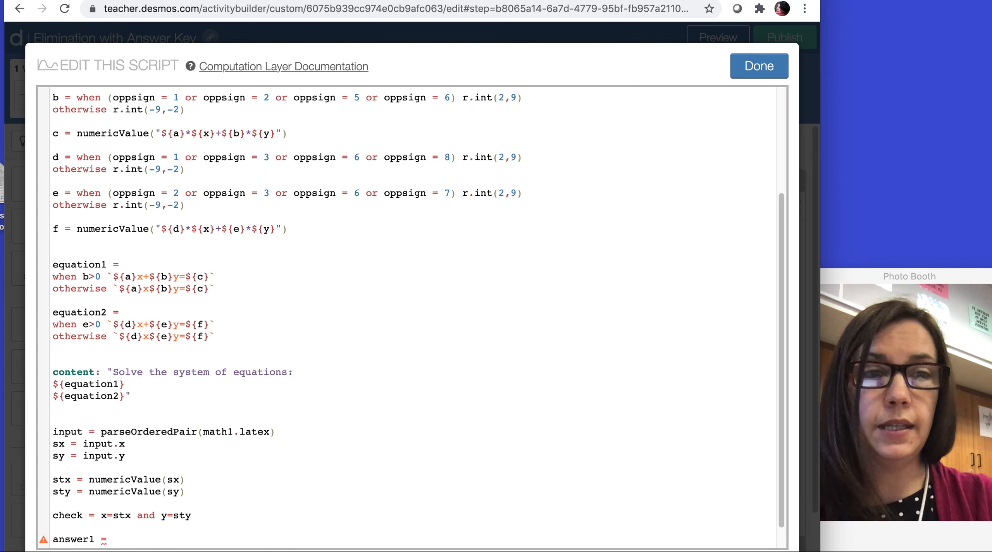
text(")
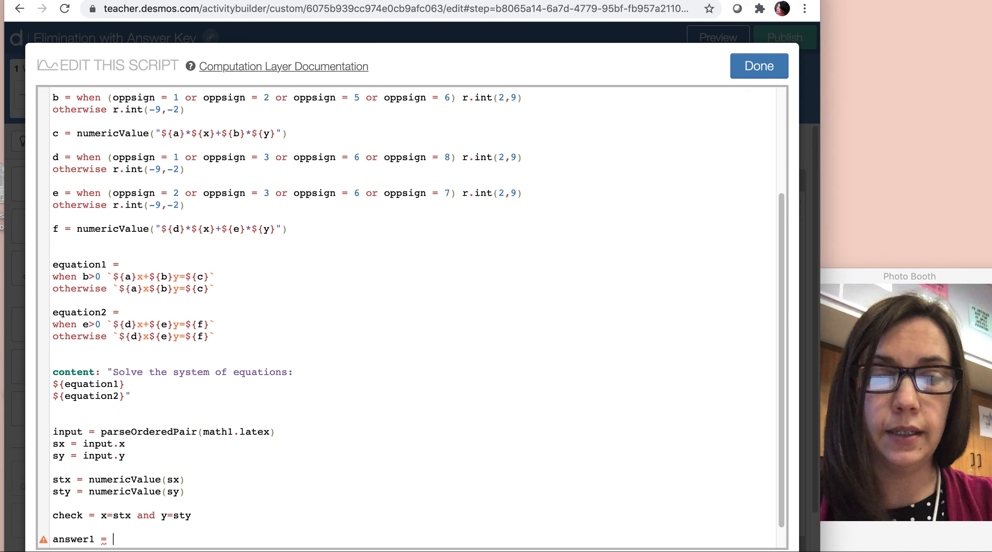
text(")
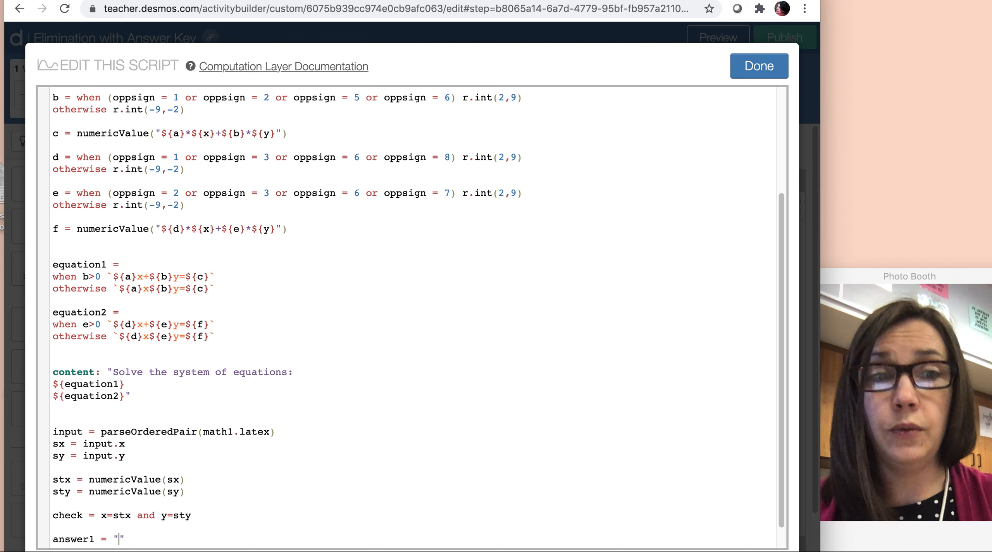
text(()
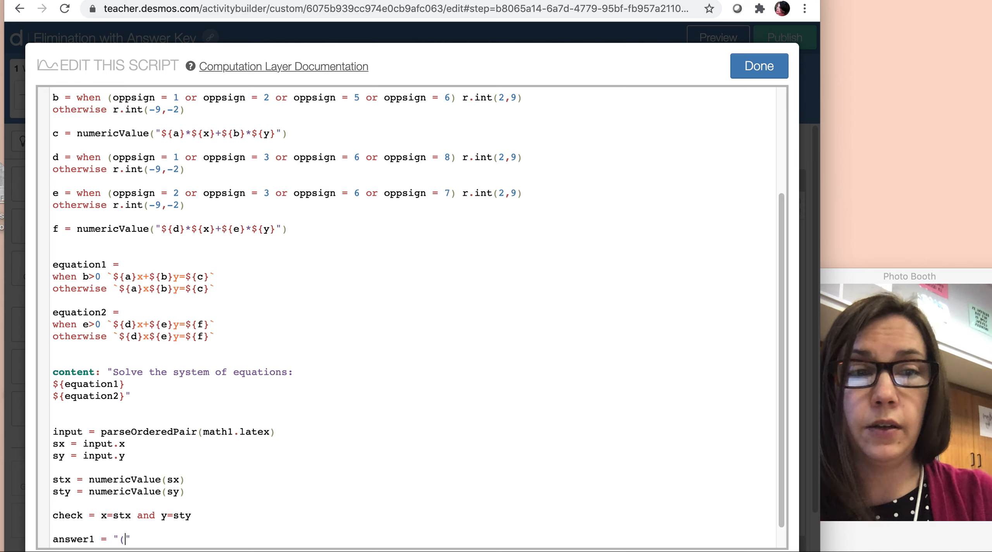
text(,)
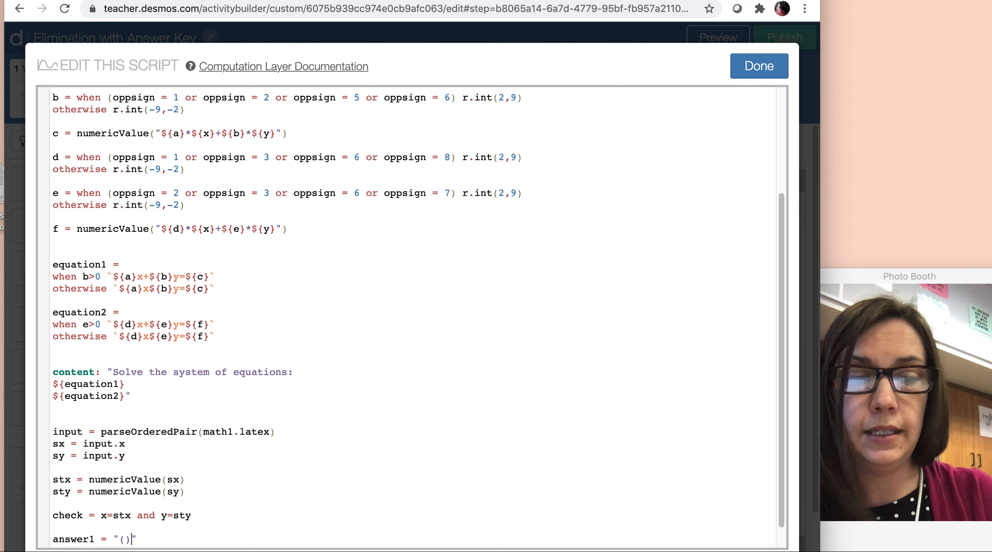
text())
key(Left)
key(Left)
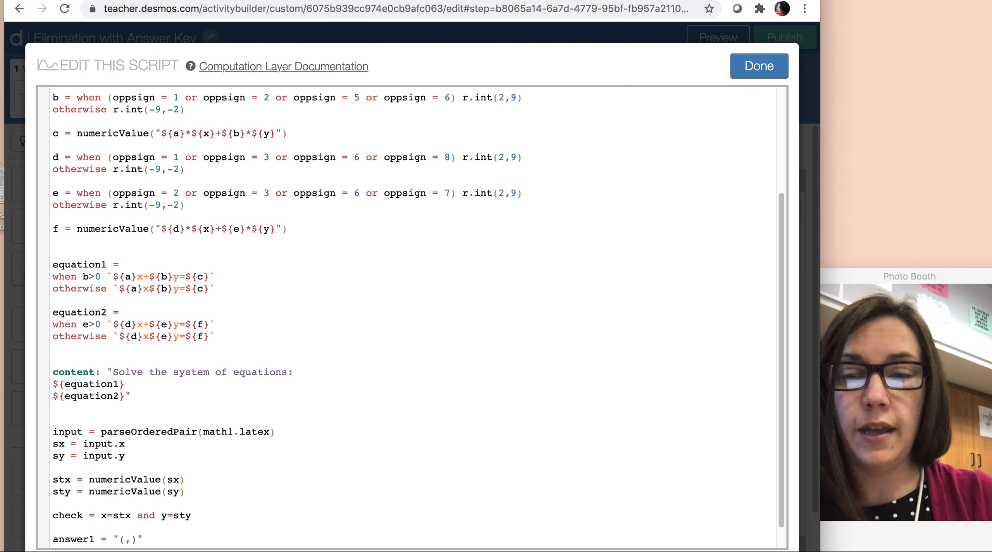
Step: Fill in the coordinates of answer1 so it reads "(${x},${y})" and save the script
scroll(237, 465, up, 1)
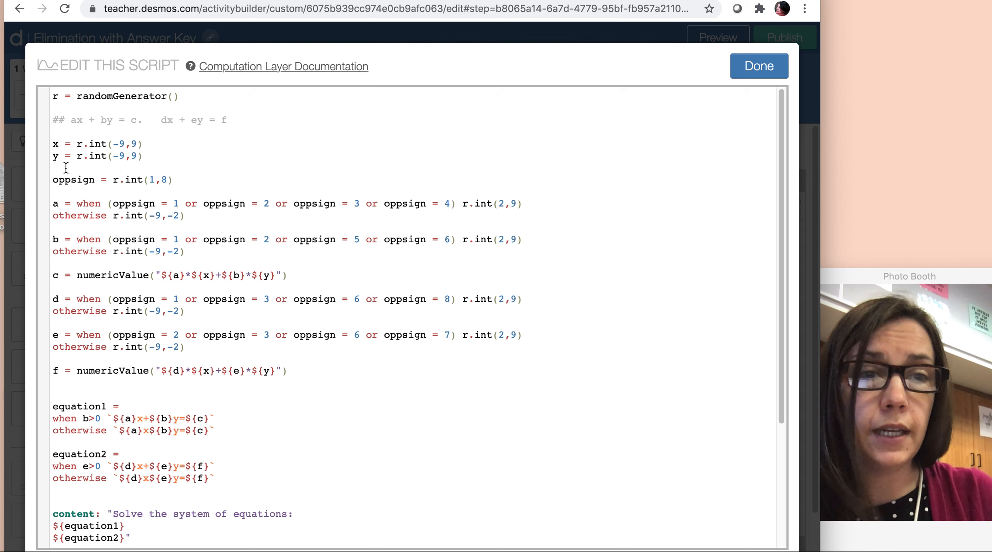
scroll(124, 222, down, 5)
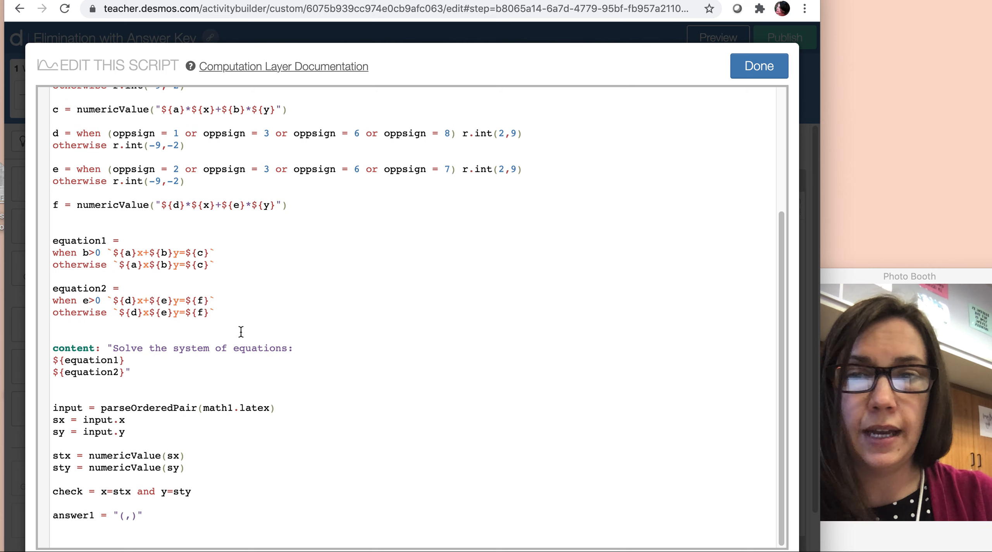
text(${x},)
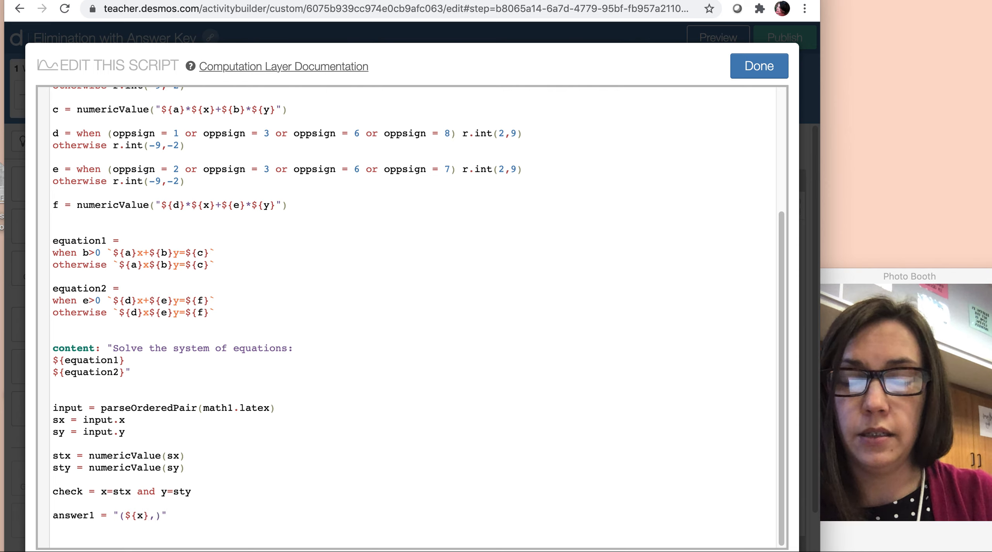
text(${y})
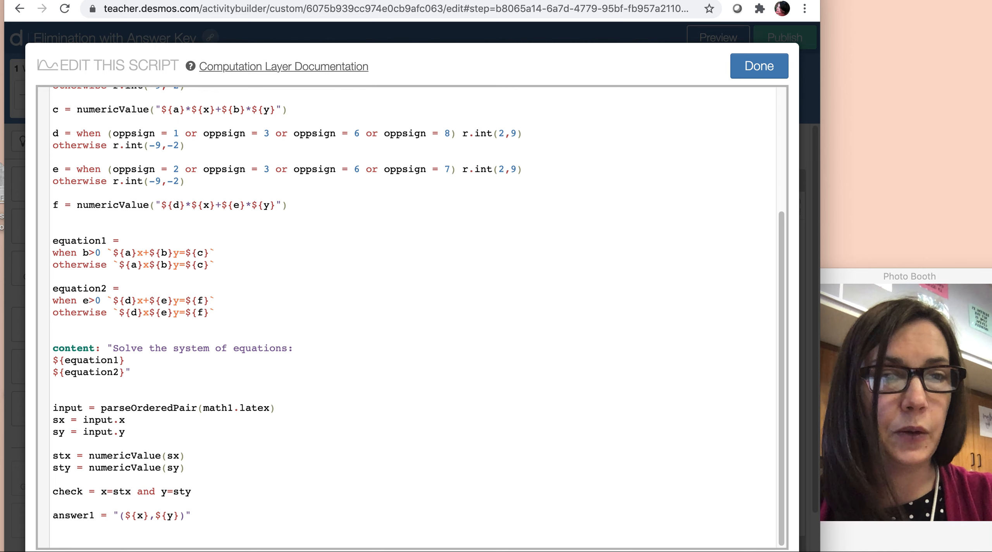
click(759, 70)
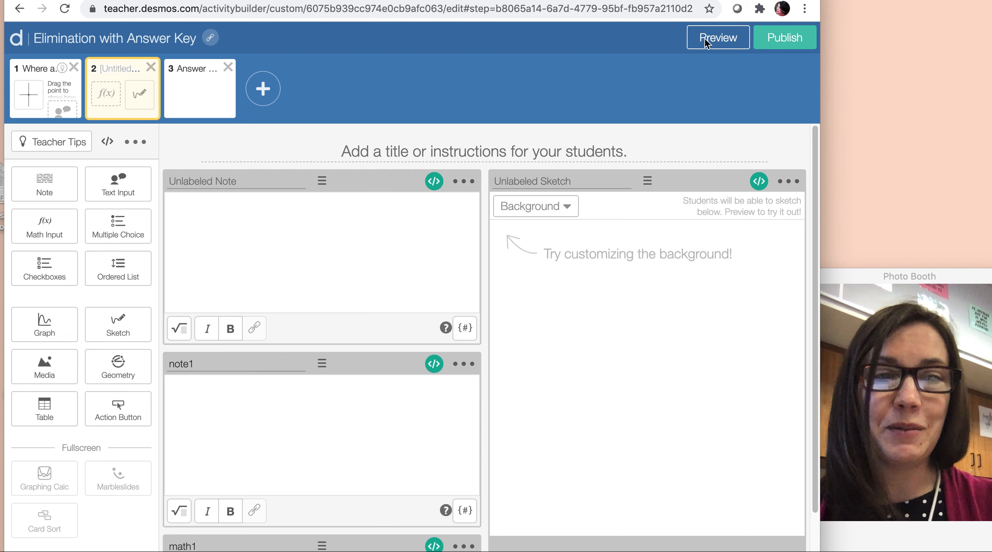
Step: Copy the updated system-of-equations screen 2 and paste it twice, as screens 3 and 4
click(121, 94)
key(super+v)
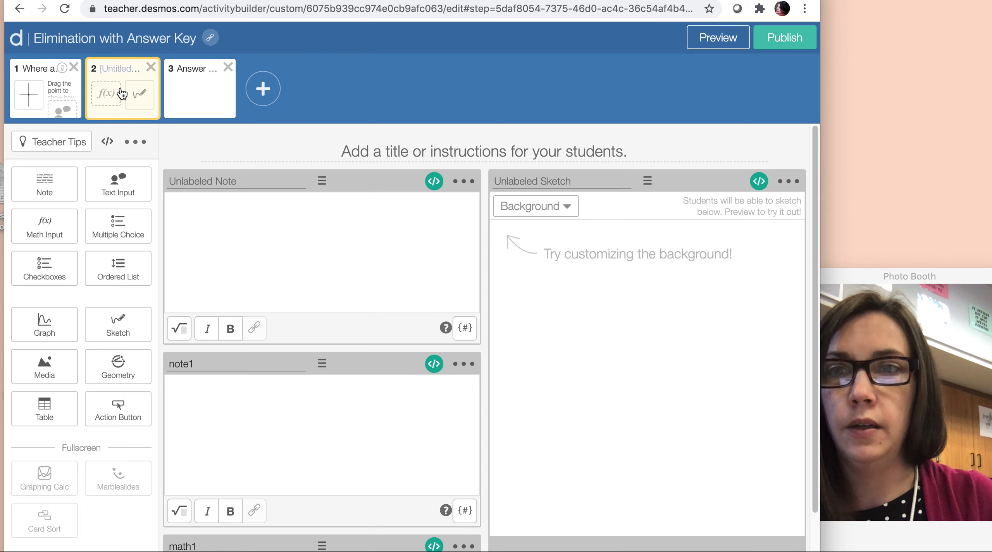
key(super+v)
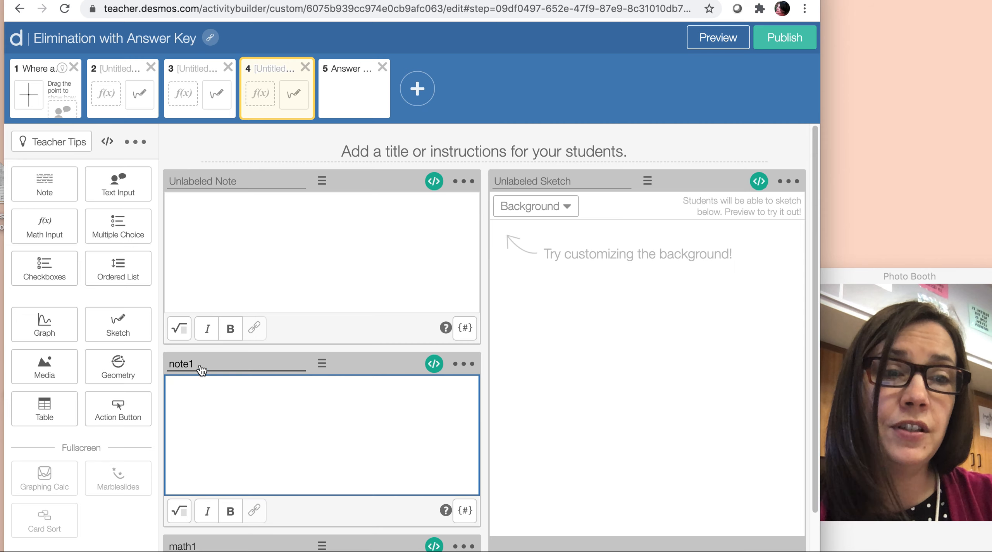
Step: On screen 3, rename the note holding the system of equations to note2
click(111, 82)
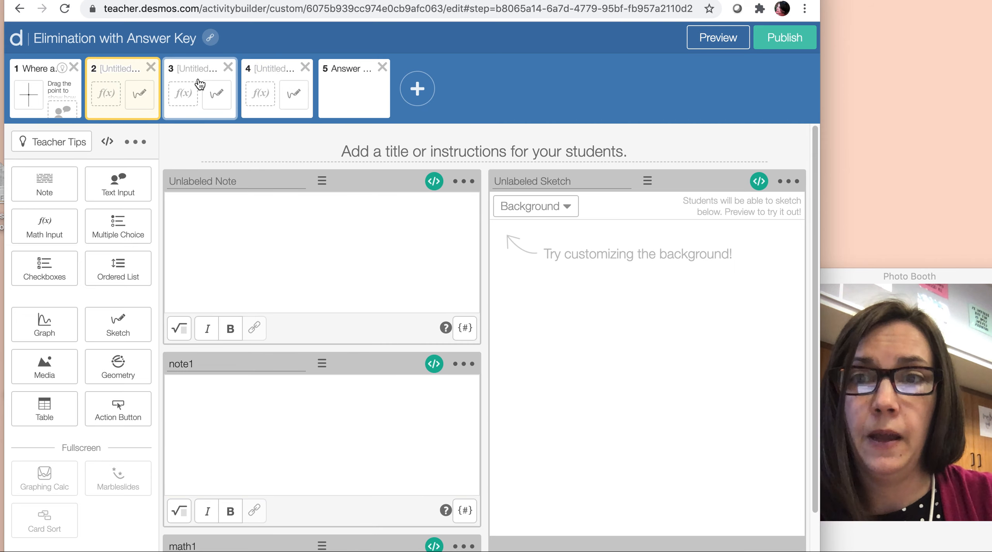
click(199, 84)
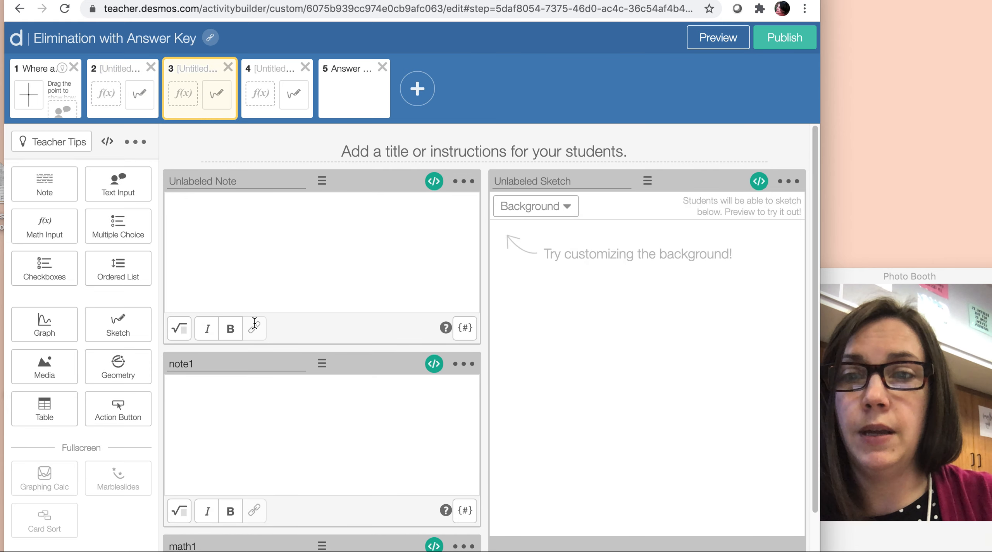
click(209, 364)
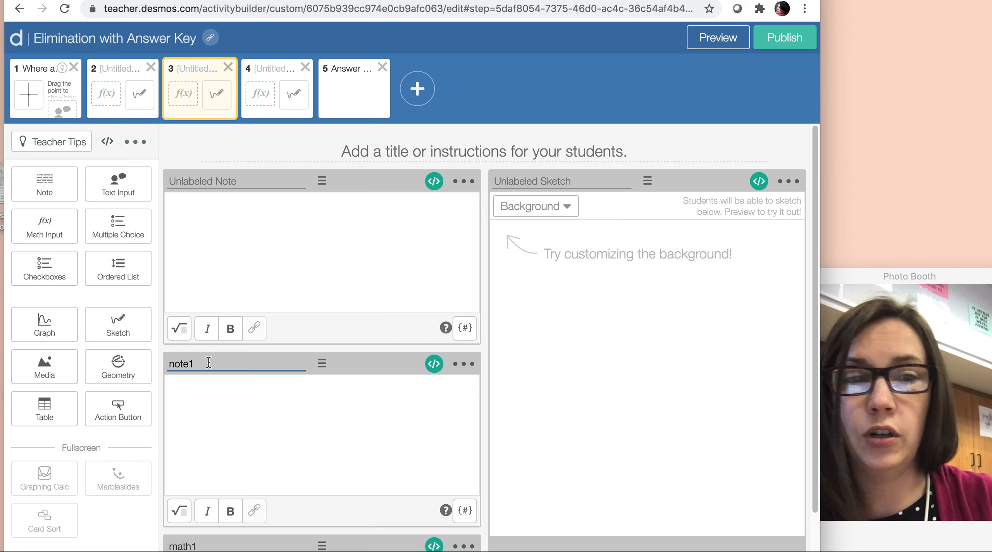
key(BackSpace)
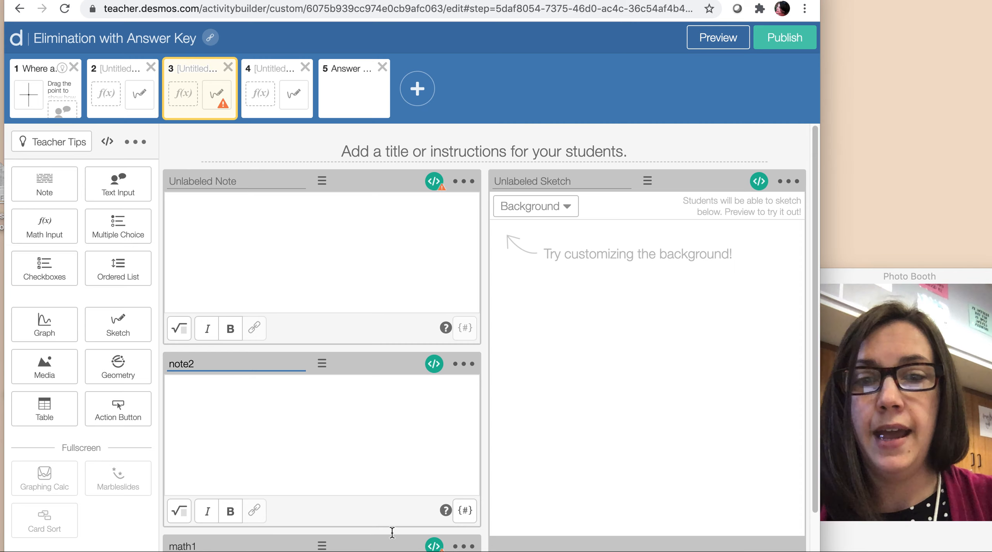
Step: In the math1 script on screen 3, change the check definition to note2.script.check and save it
scroll(392, 535, down, 2)
scroll(435, 299, up, 1)
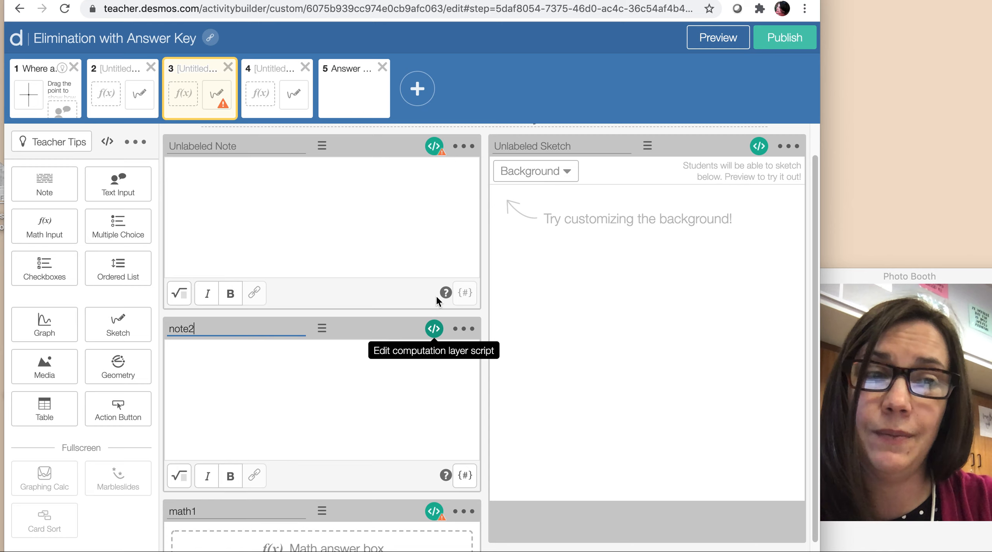
scroll(423, 384, down, 2)
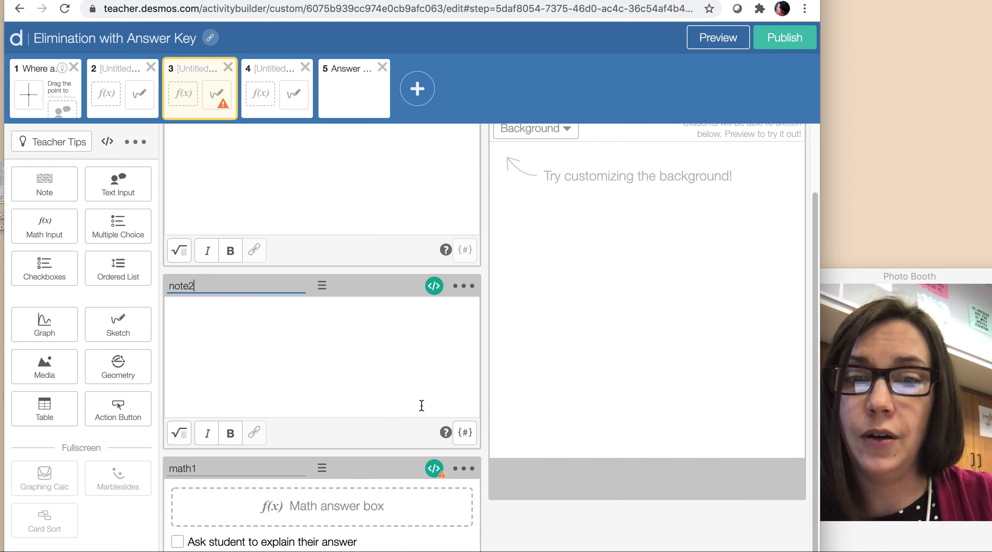
click(433, 470)
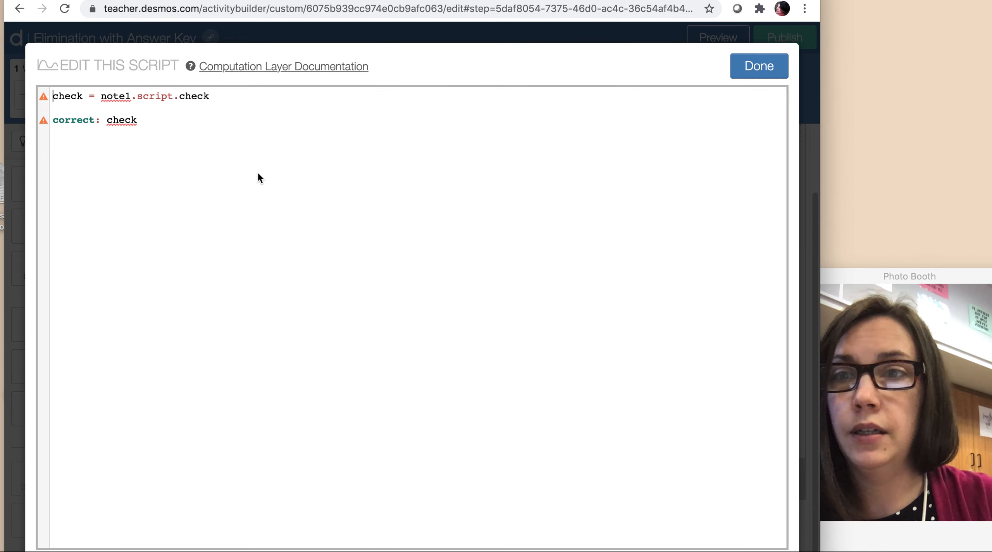
click(132, 96)
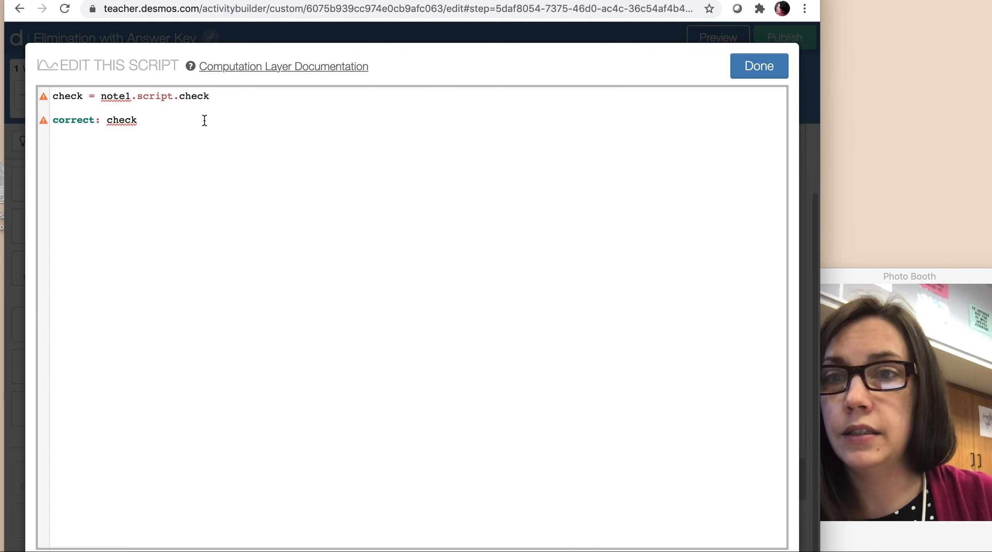
key(BackSpace)
text(2)
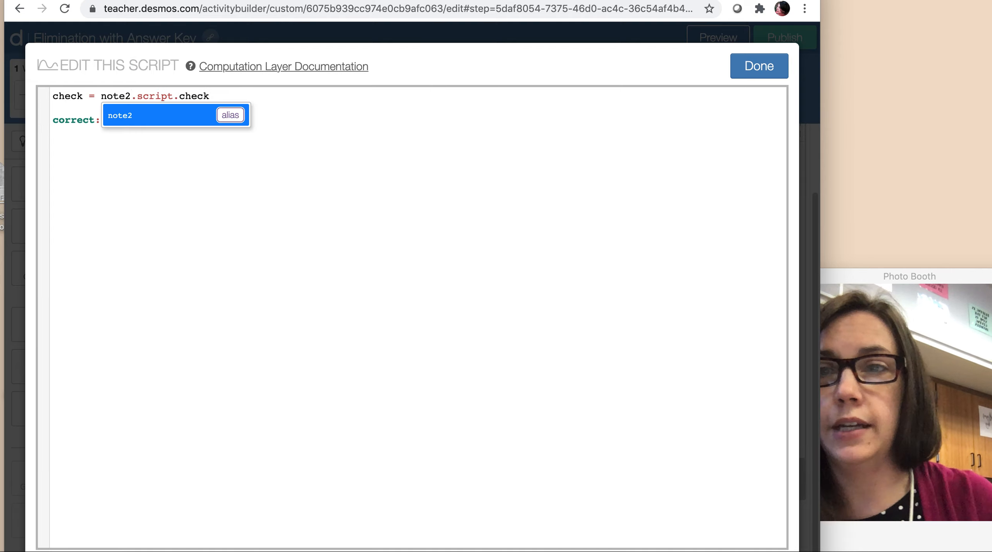
click(755, 66)
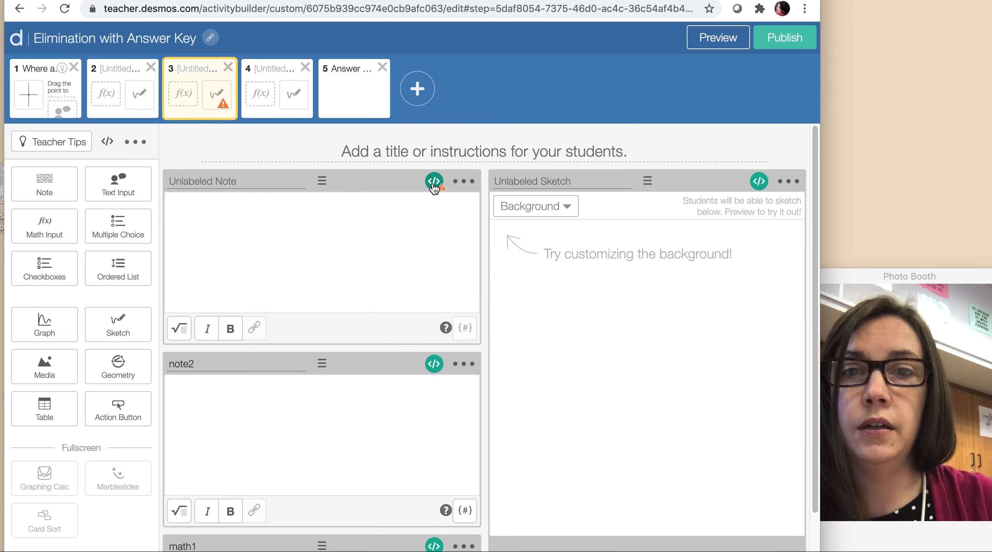
Step: In the unlabeled feedback note's script on screen 3, set check to note2.script.check and save it
click(434, 181)
mouse_move(148, 108)
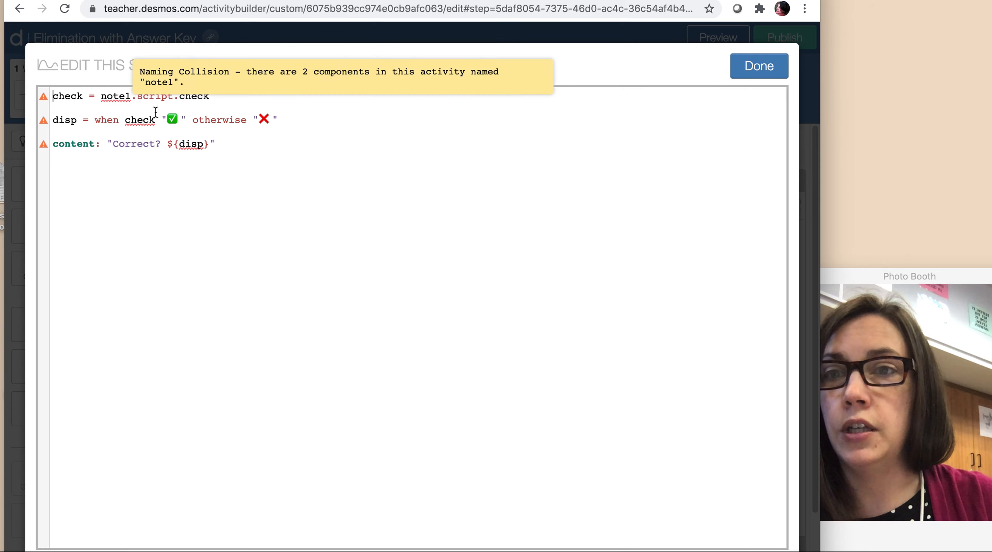
key(BackSpace)
text(2)
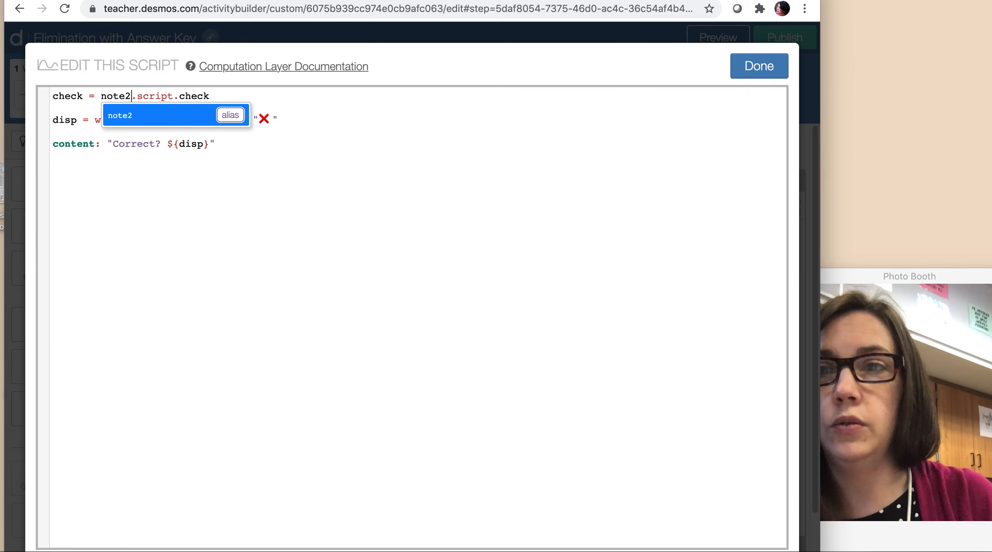
click(738, 82)
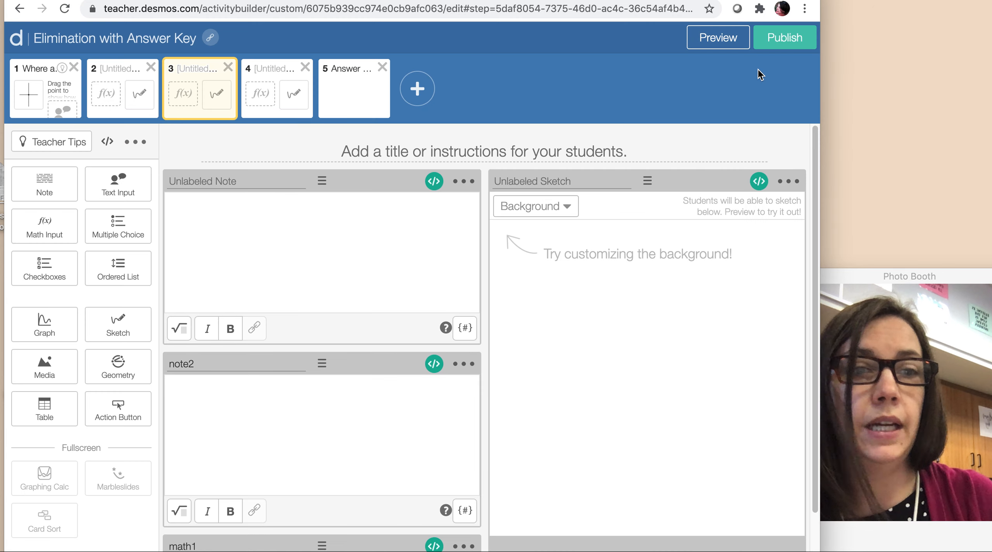
Step: On screen 4, rename note1 to note3 and set check in the math1 script to note3.script.check
click(289, 84)
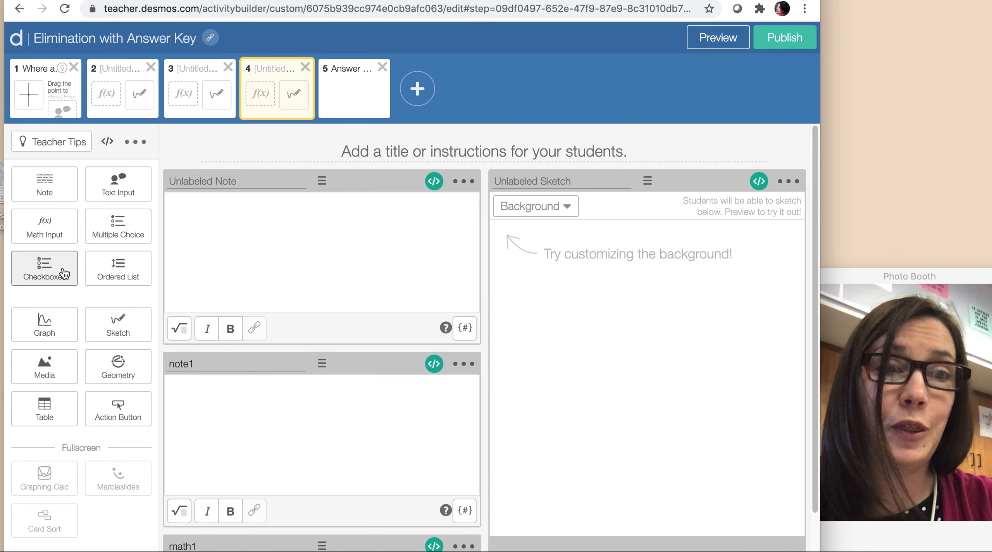
click(223, 361)
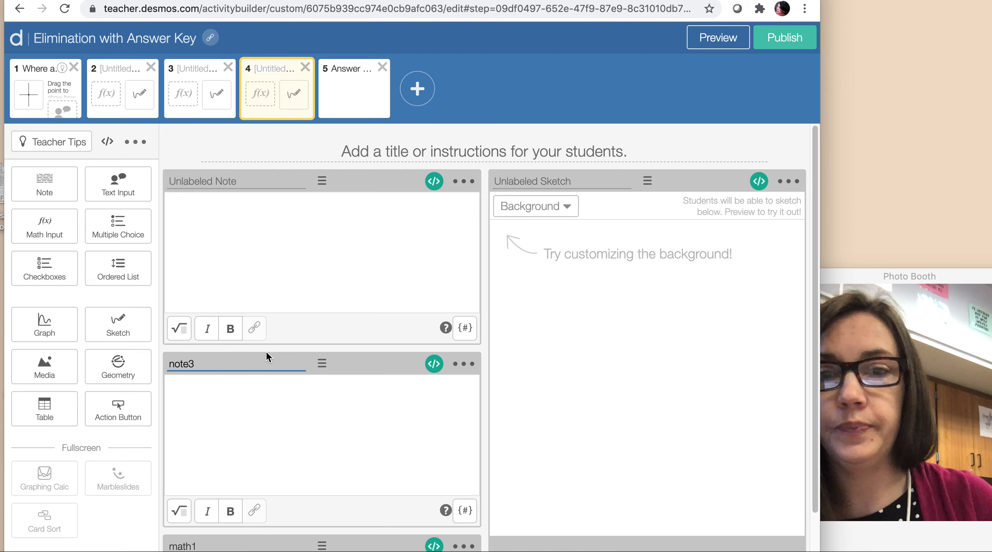
scroll(378, 371, down, 2)
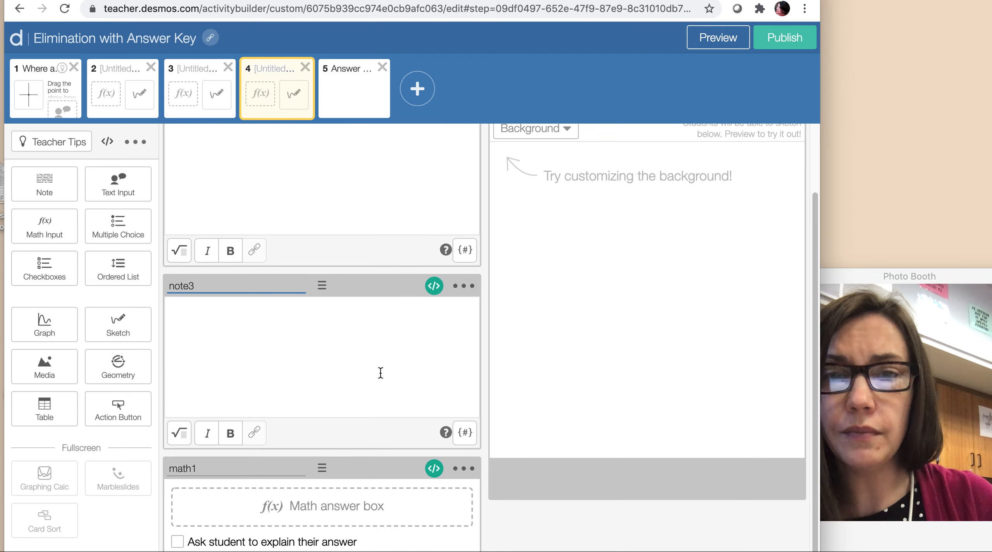
click(440, 469)
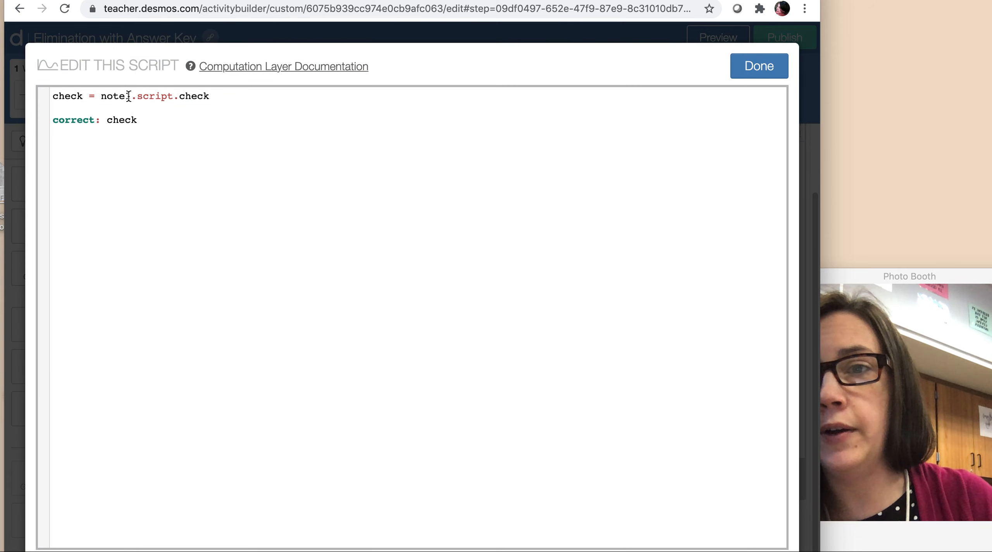
key(BackSpace)
text(3)
click(765, 68)
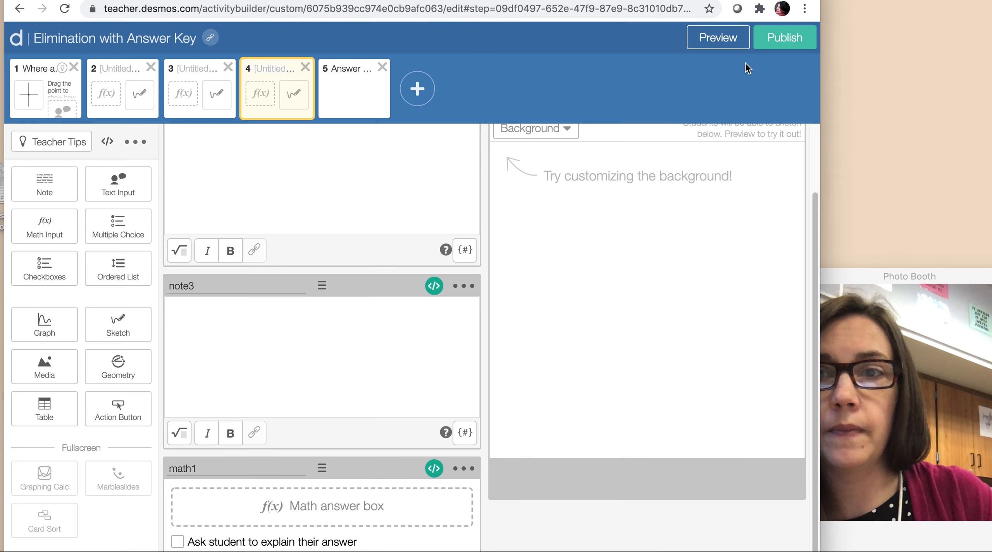
Step: On screen 4, set check to note3.script.check in the unlabeled feedback note's script, save it, and dismiss the system permission alert
scroll(365, 173, up, 2)
click(434, 181)
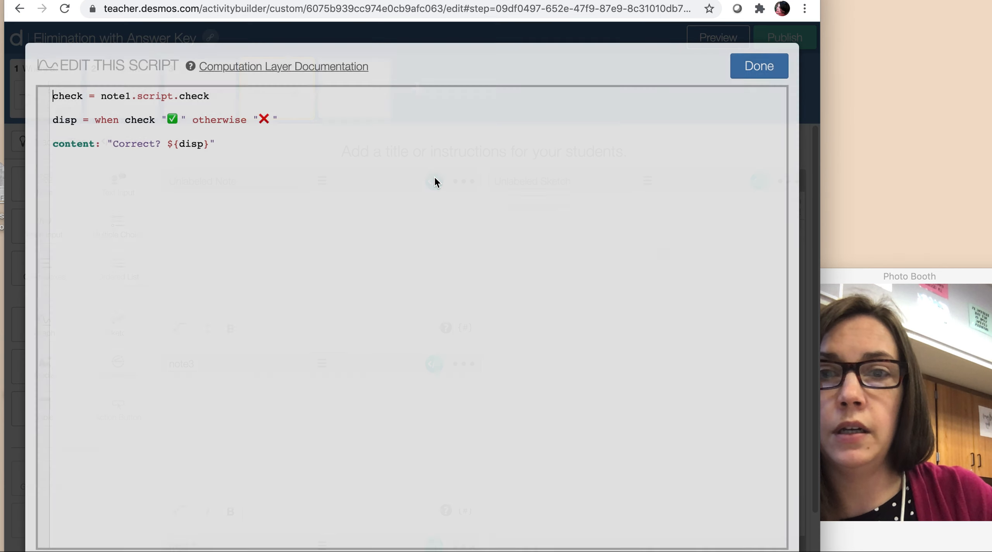
click(128, 96)
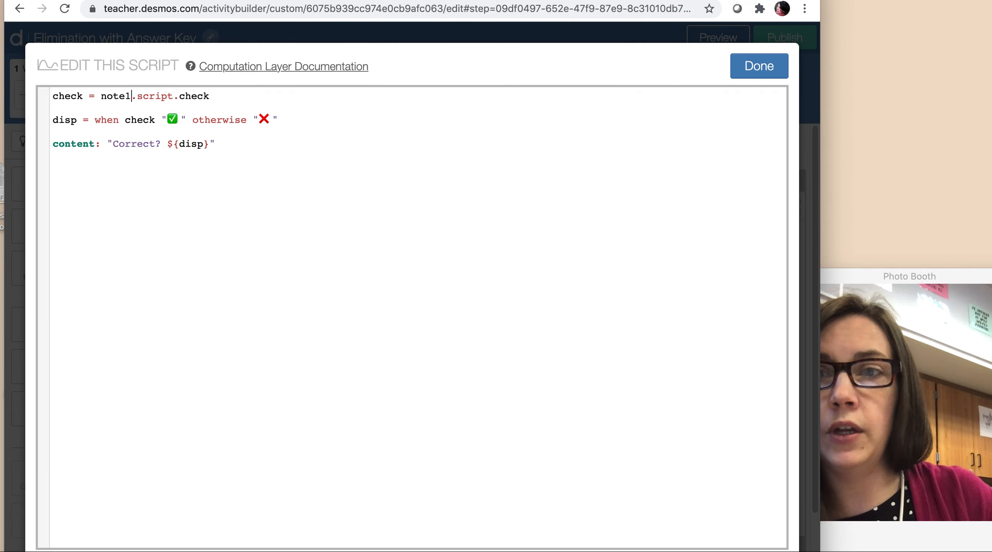
key(BackSpace)
text(3)
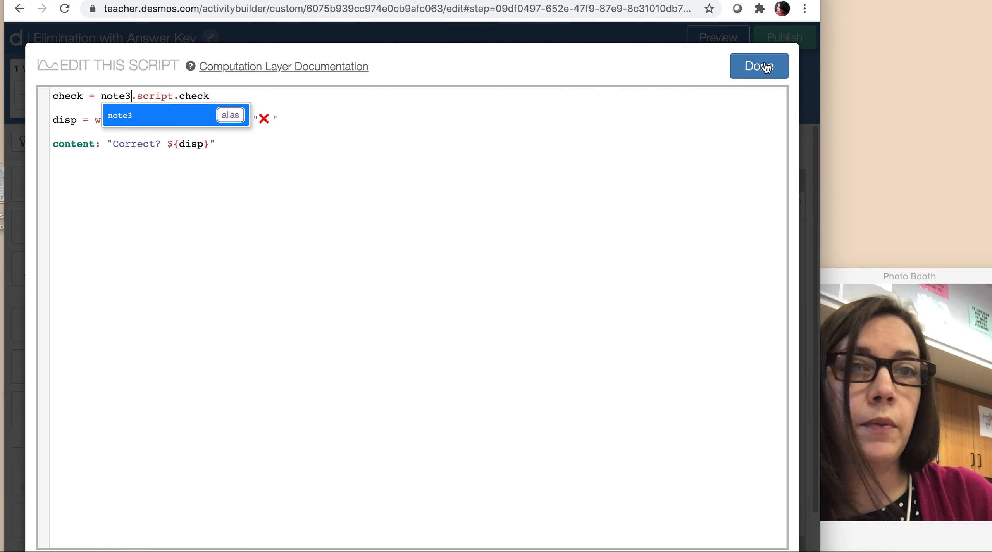
click(763, 66)
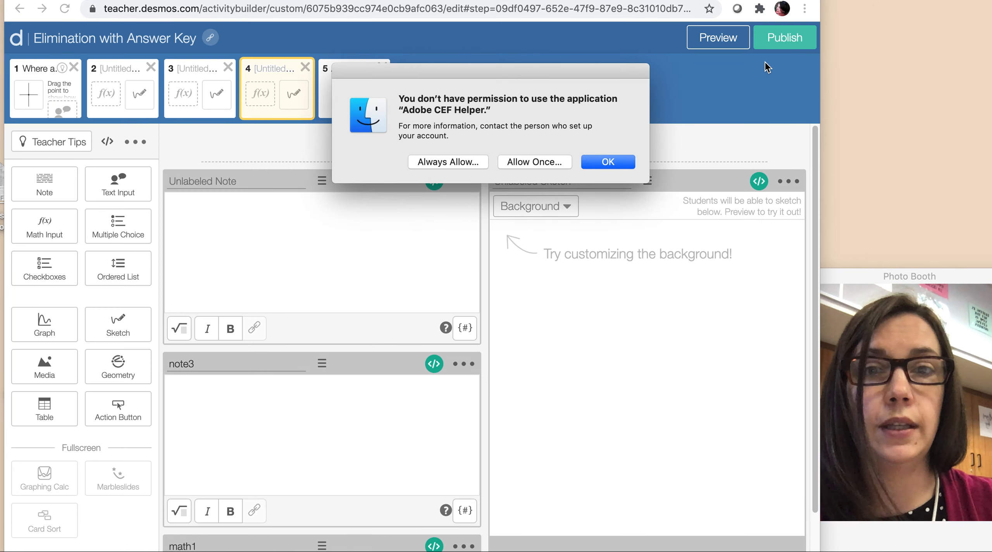
click(603, 161)
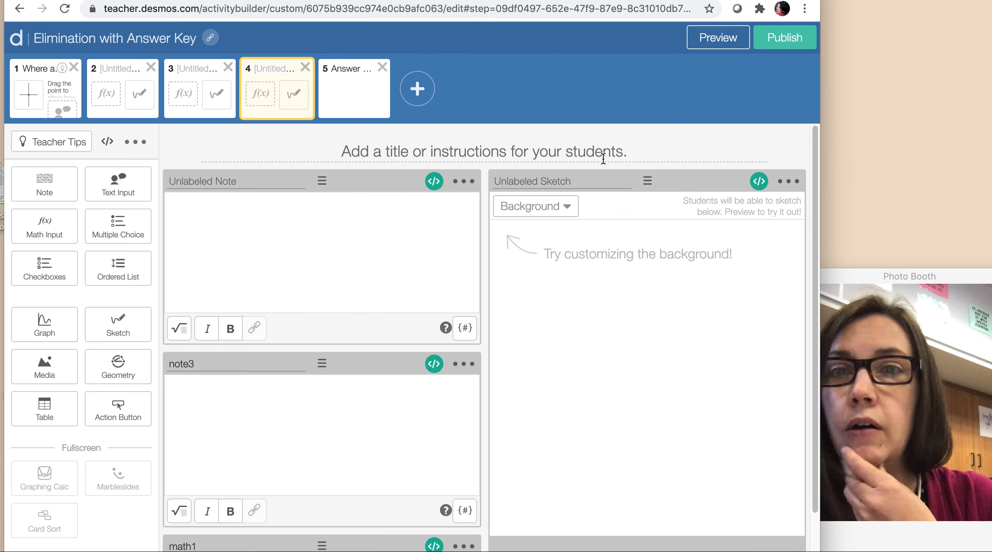
Step: Add a note to the Answer Key screen and look at its empty script
click(357, 87)
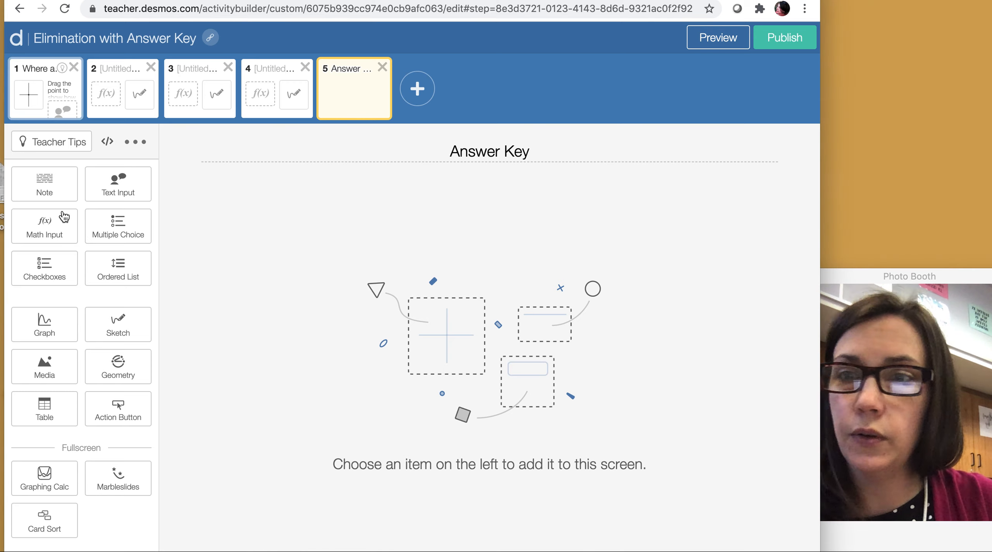
click(51, 179)
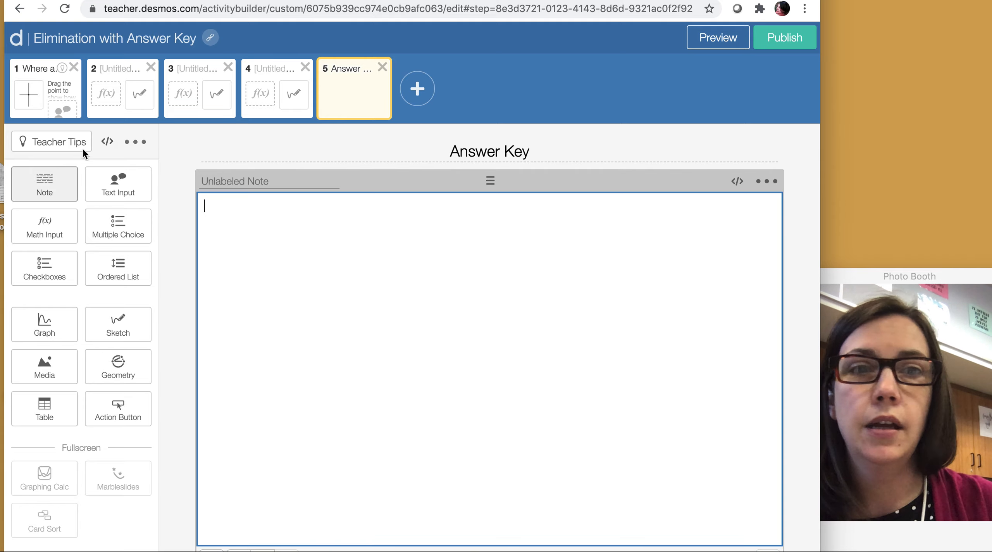
click(739, 181)
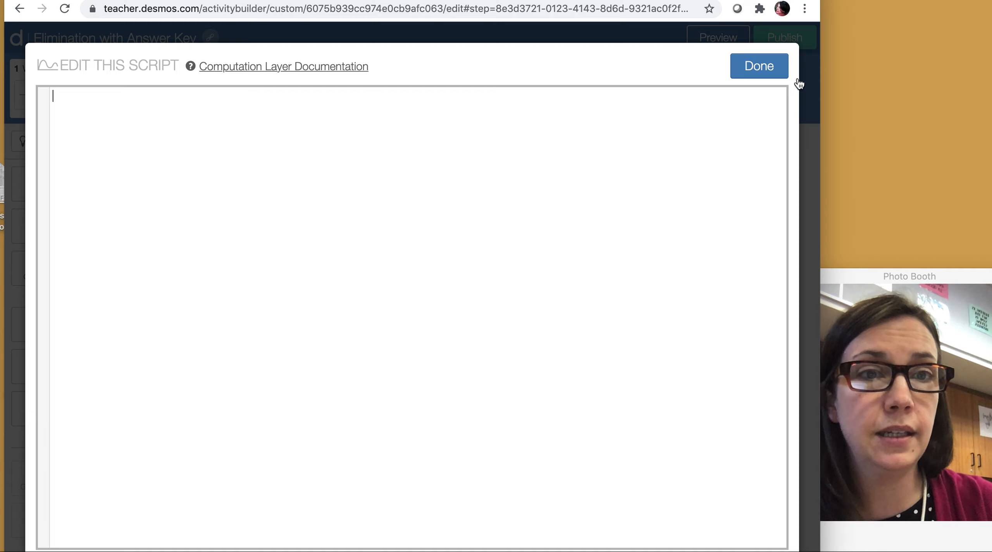
click(767, 69)
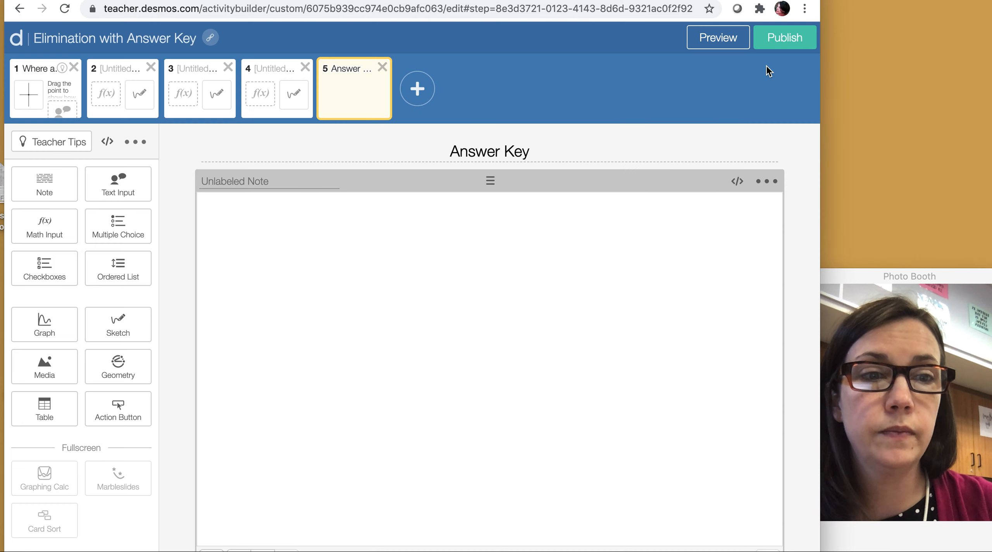
Step: On screen 3, rename the answer1 variable to answer2 in the note2 script and save it
click(209, 97)
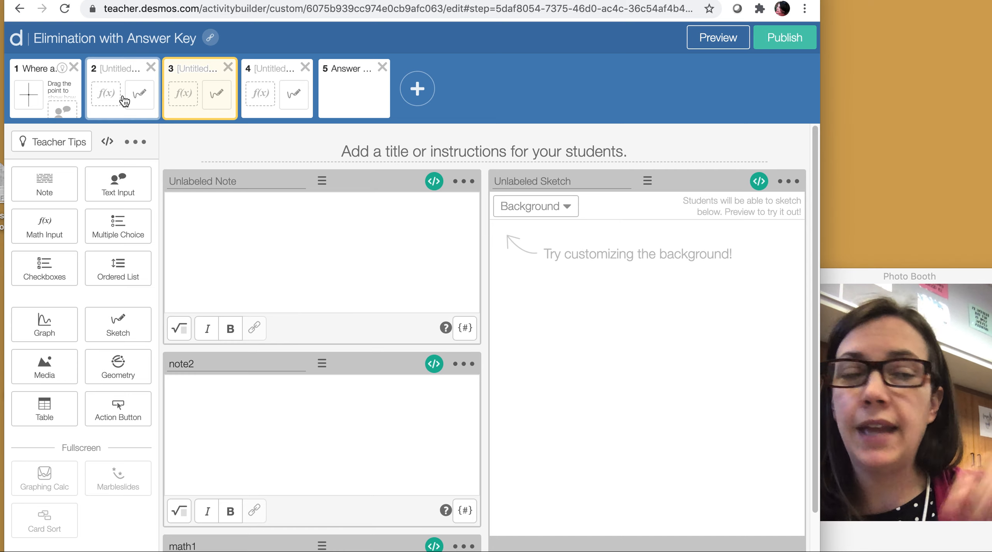
click(434, 364)
scroll(271, 337, down, 5)
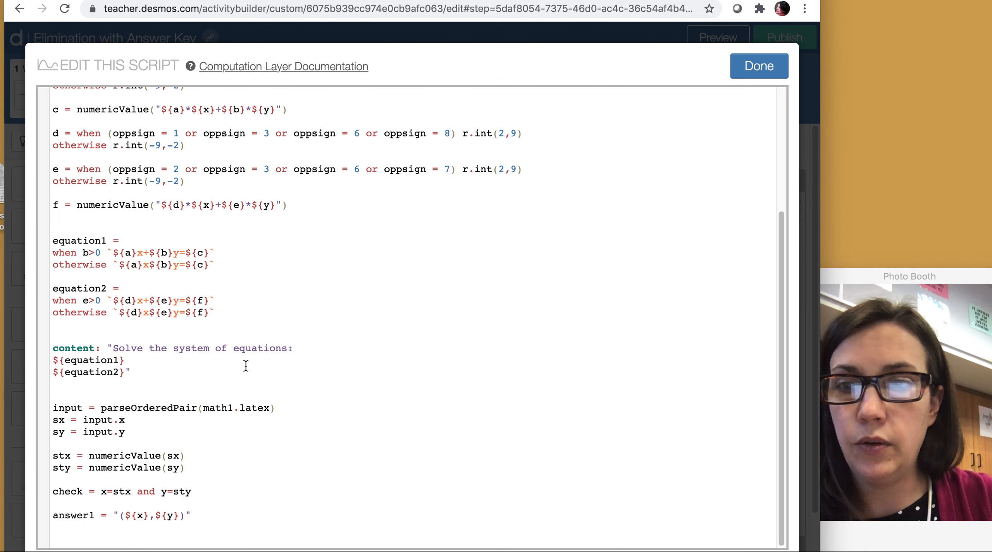
click(95, 515)
key(BackSpace)
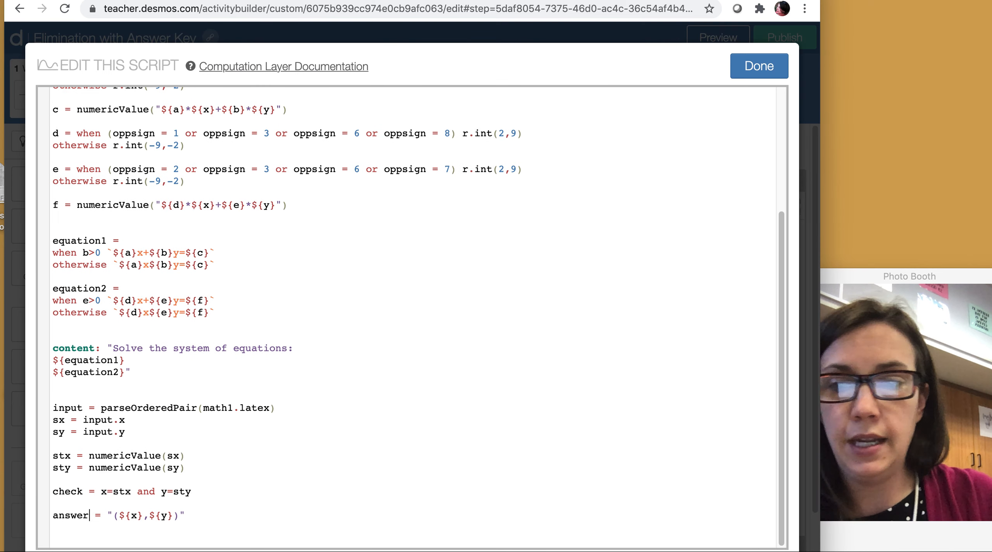
text(2)
click(769, 74)
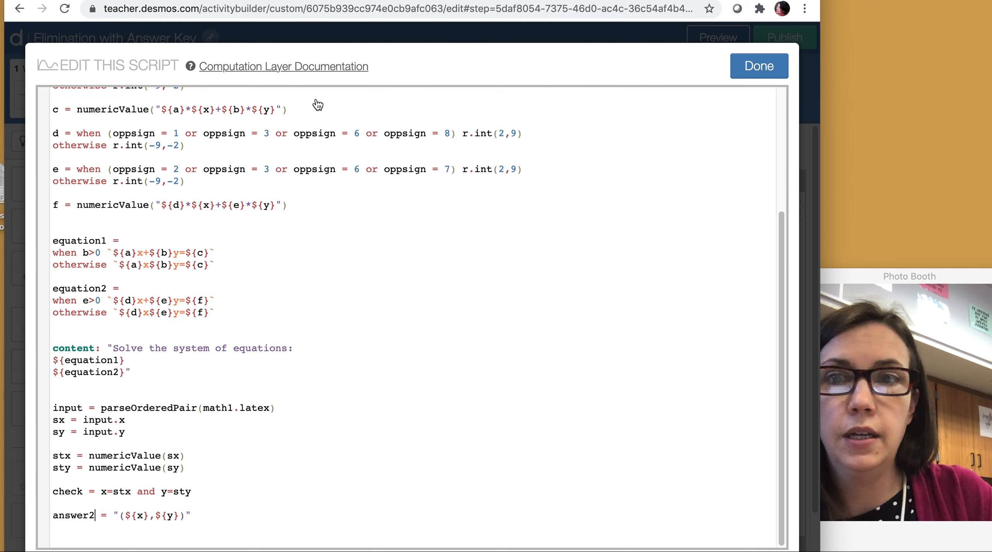
Step: On screen 4, rename the answer1 variable to answer3 in the note3 script and save it
click(271, 90)
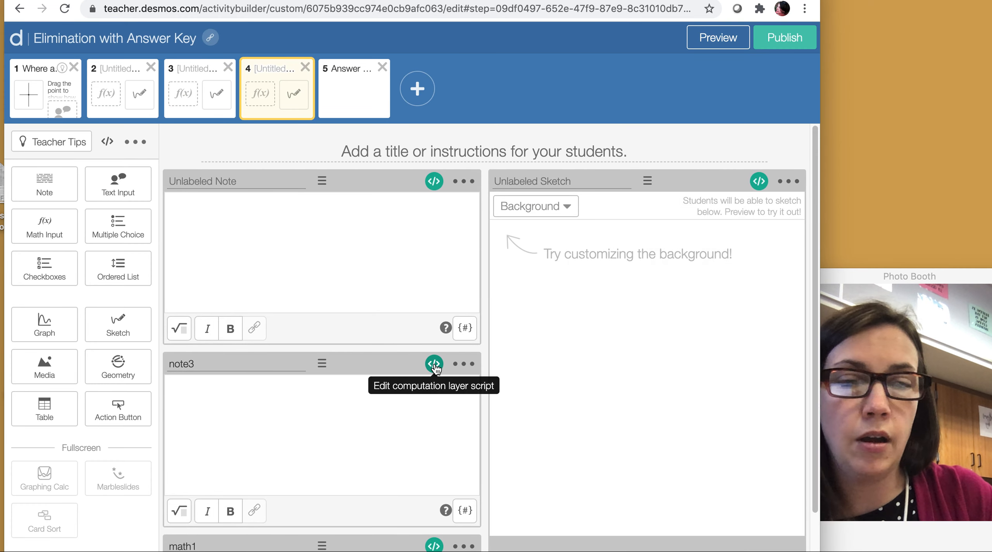
click(435, 367)
scroll(227, 407, down, 5)
text(answer1 = "(${x},${y})")
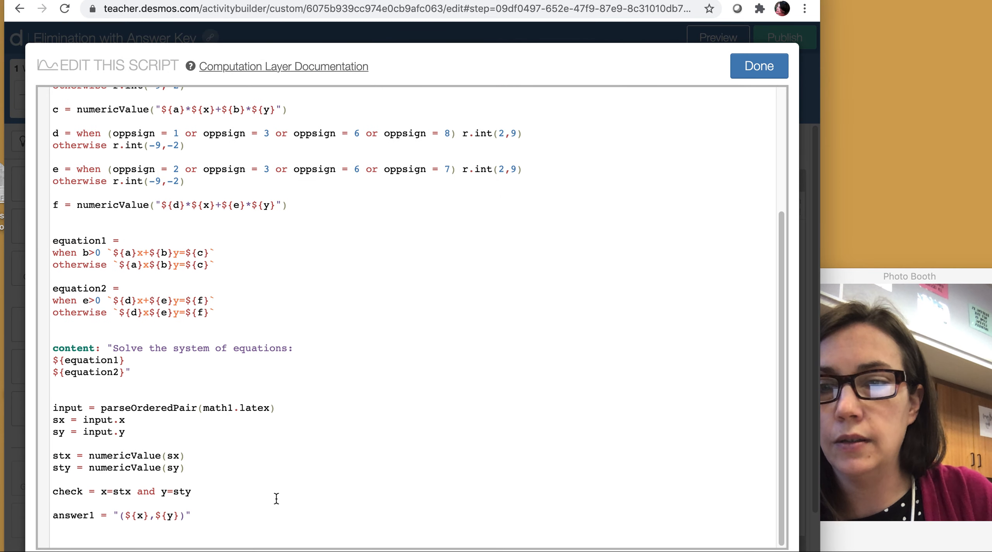
click(95, 515)
key(BackSpace)
text(3)
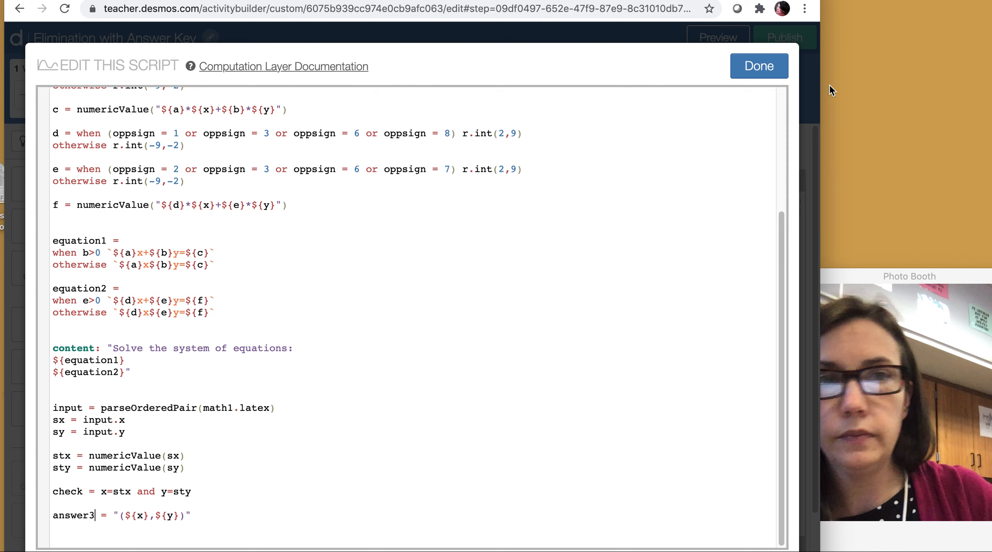
click(746, 73)
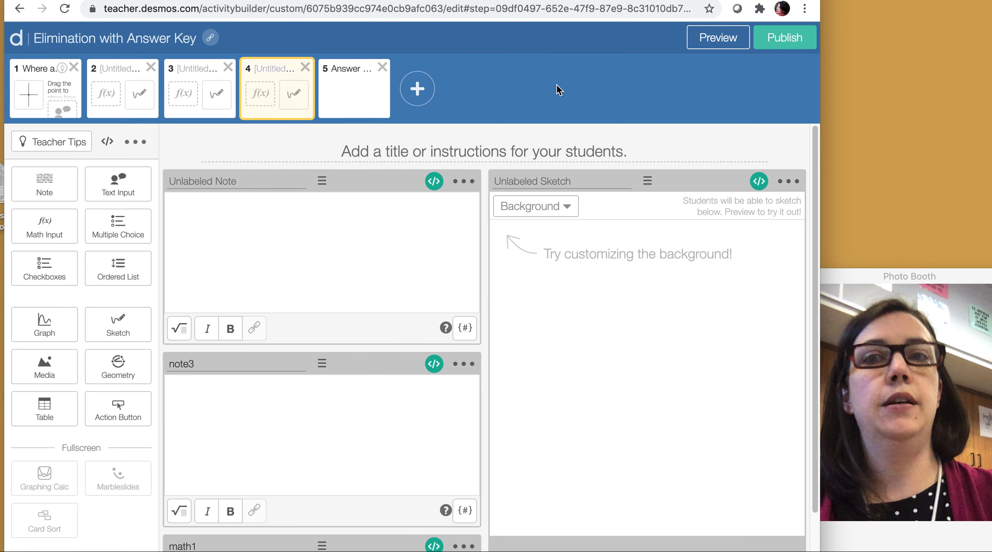
Step: In the Answer Key note's script, define answer1 = note1.script.answer1
click(352, 82)
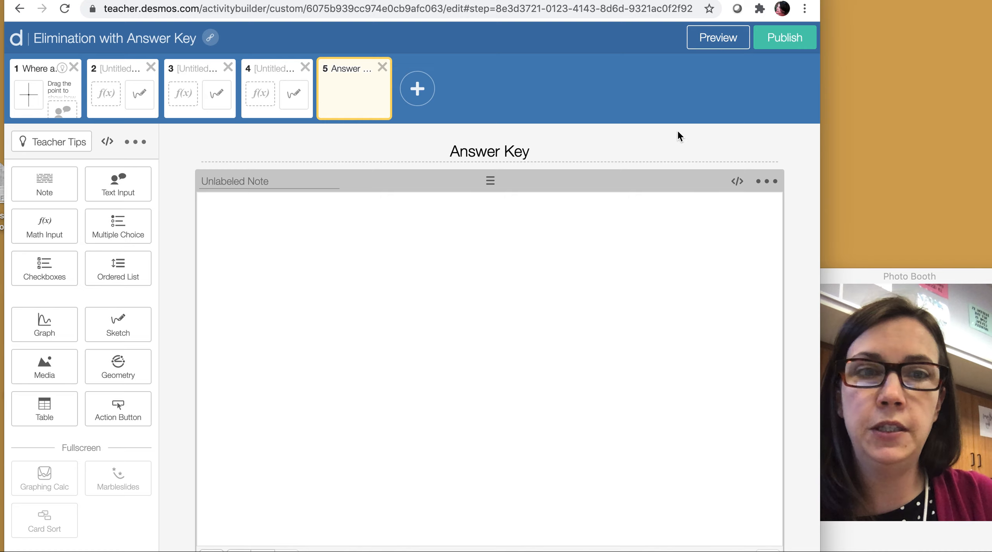
click(733, 180)
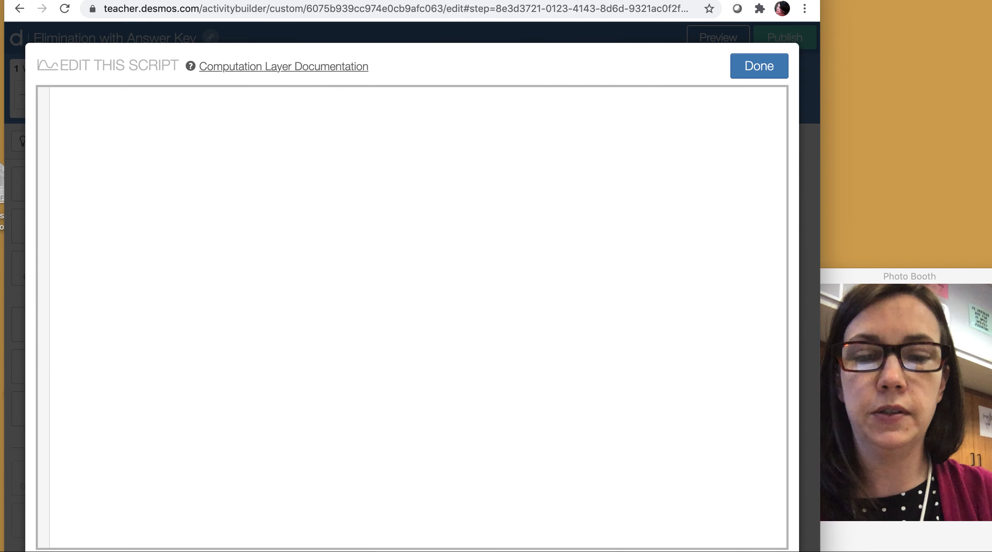
text(answer1 =)
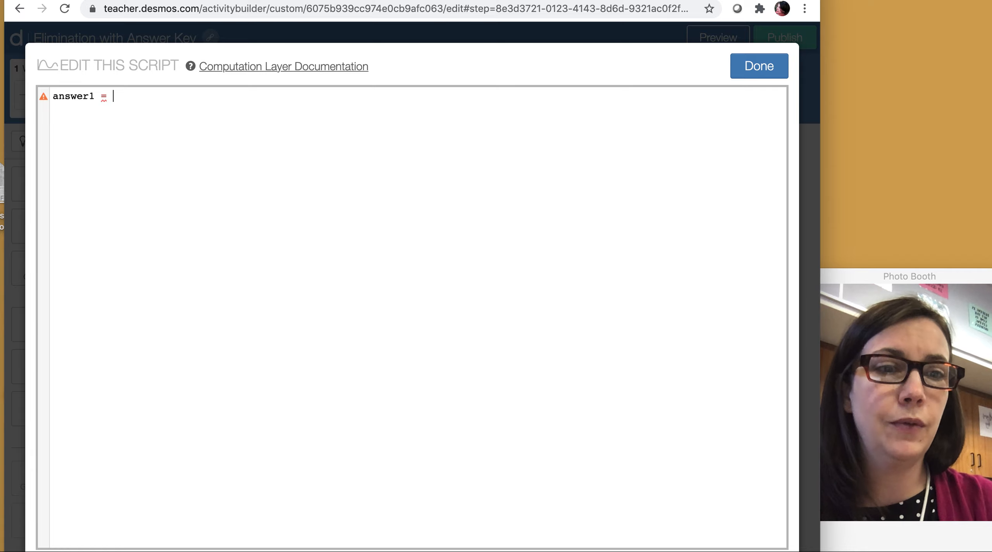
text(note1.)
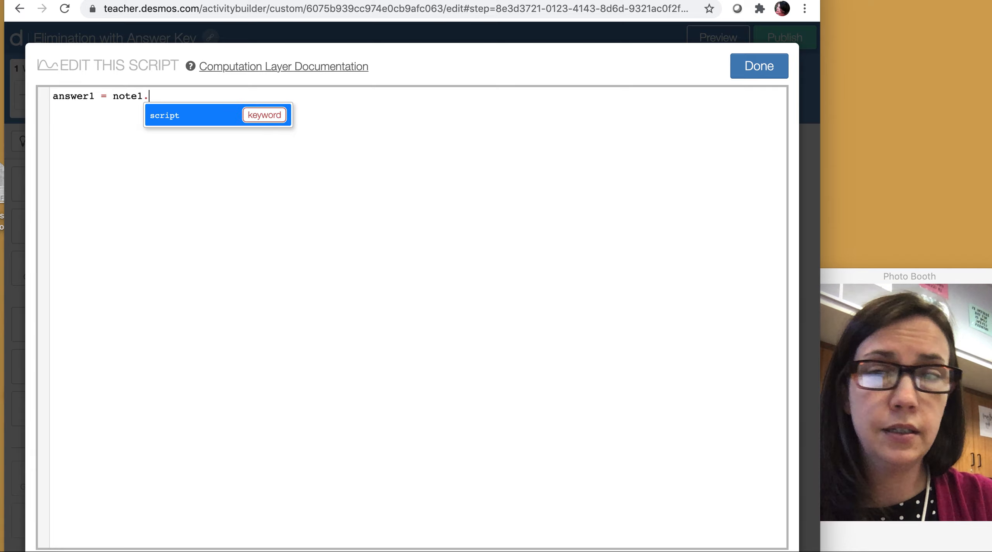
text(script.an)
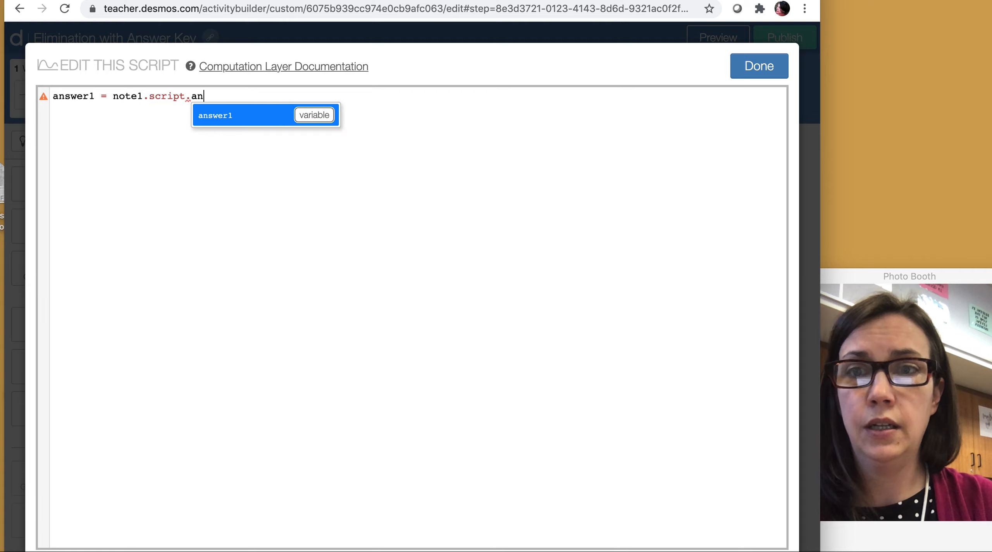
key(Tab)
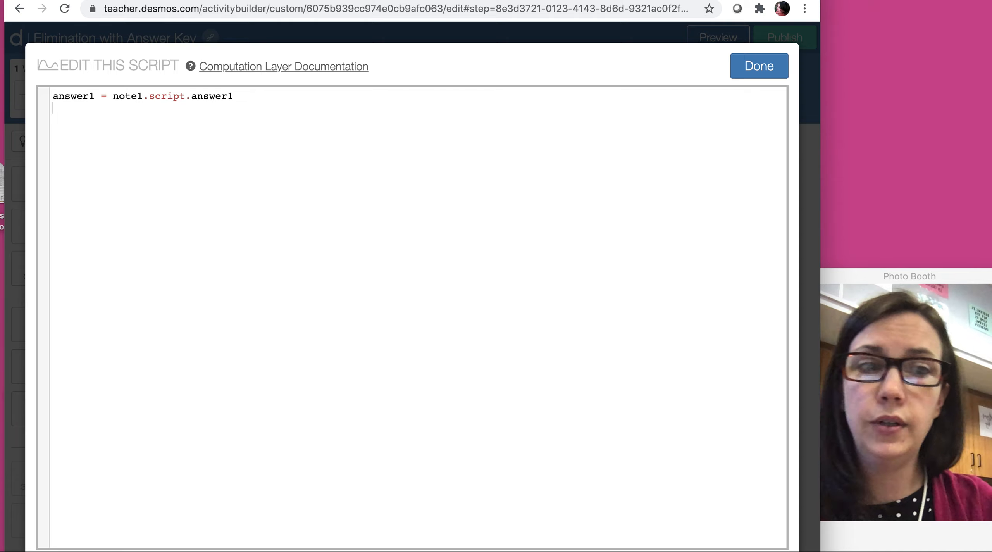
text(a)
key(BackSpace)
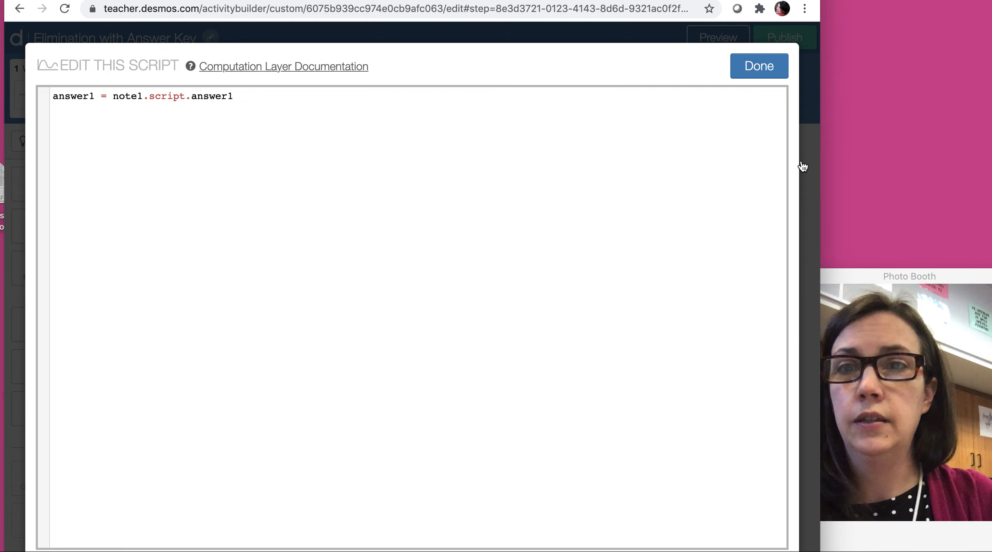
Step: Duplicate the answer1 definition onto two more lines below it in the script
drag(234, 96, 48, 100)
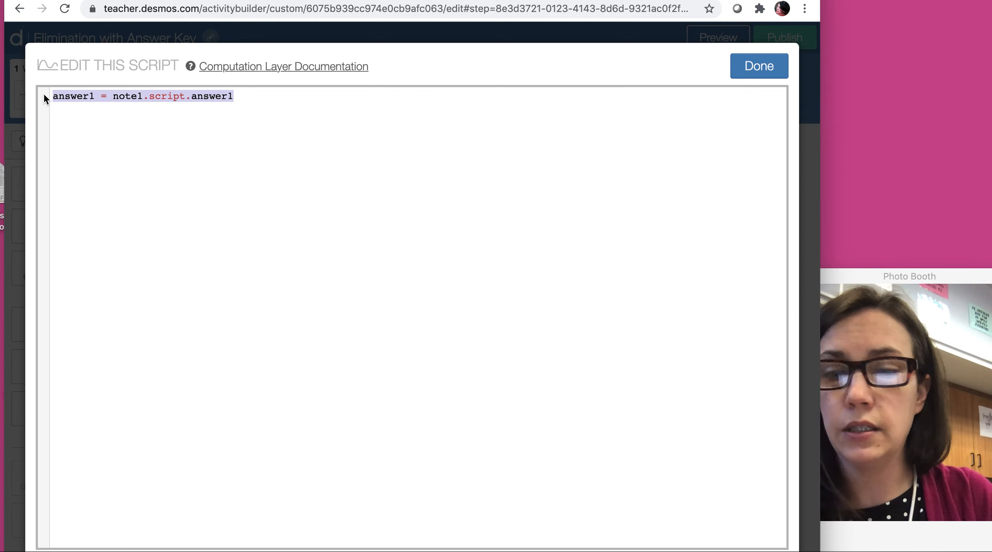
key(super+c)
click(257, 93)
key(Down)
key(super+v)
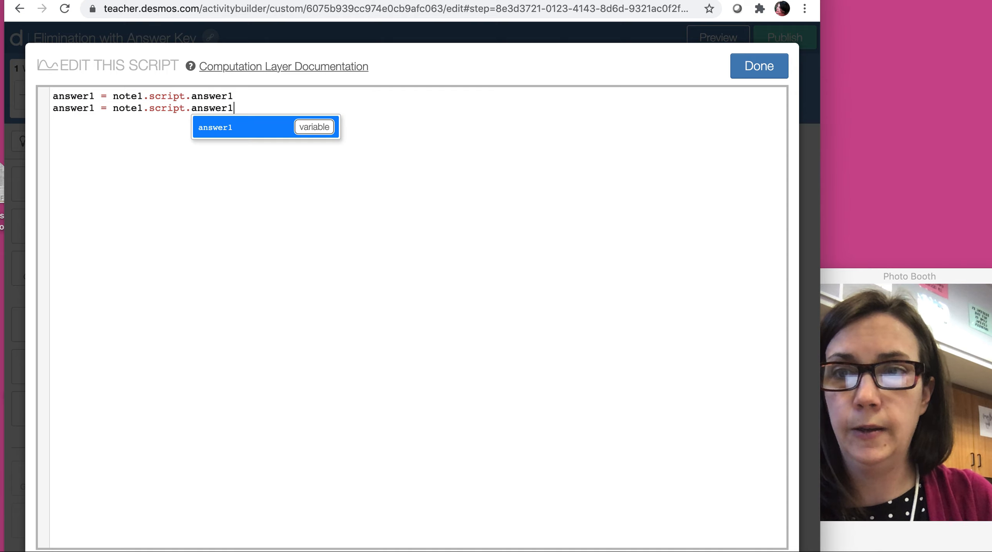
key(super+v)
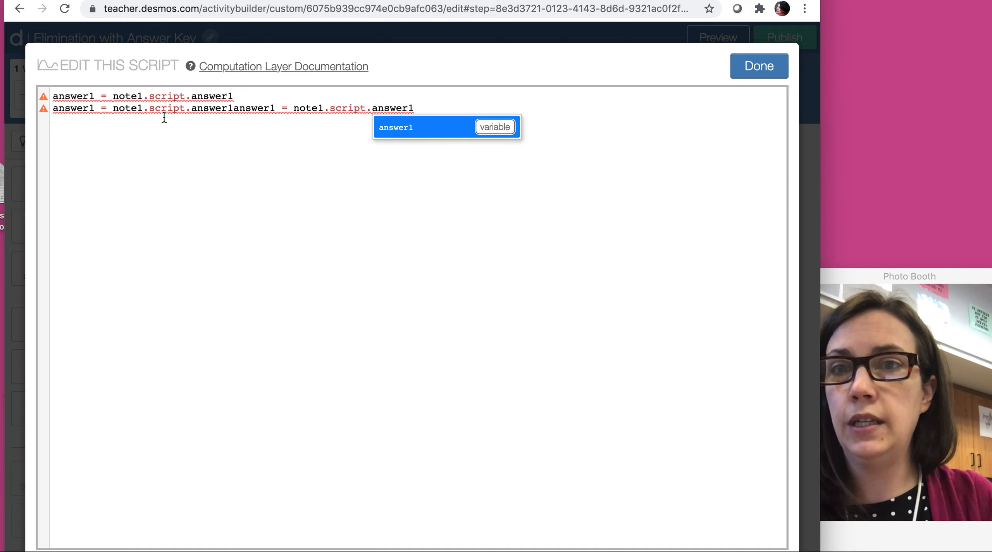
key(super+z)
key(super+v)
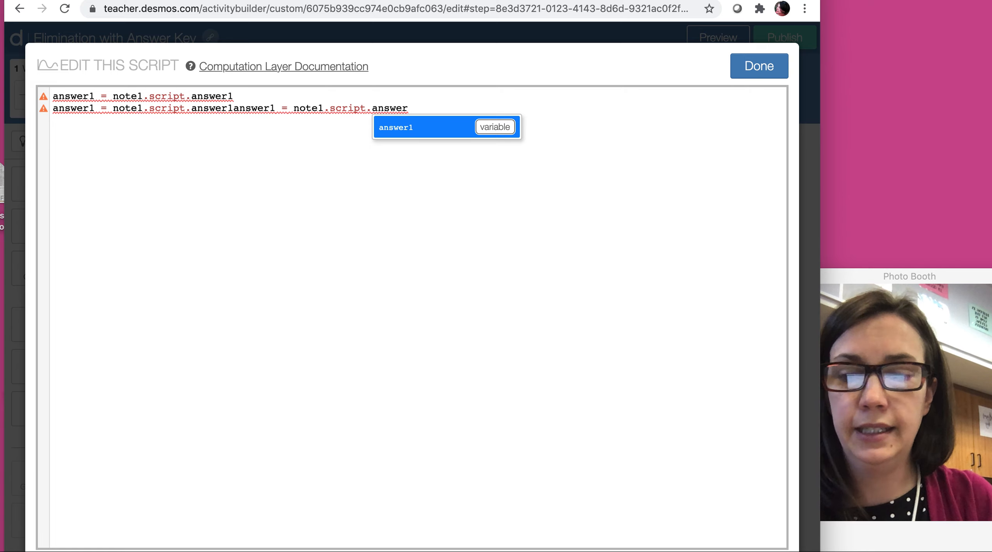
key(super+z)
key(Return)
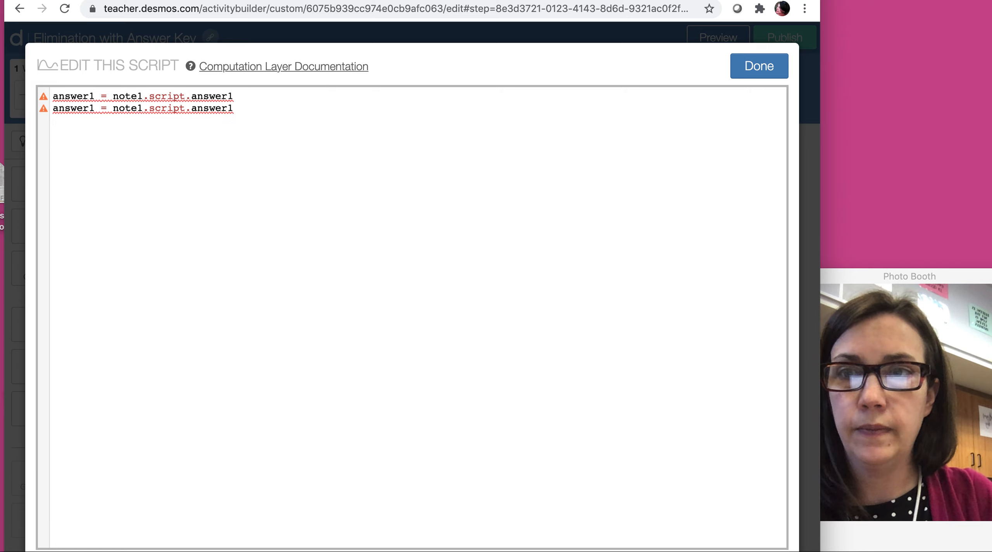
key(super+v)
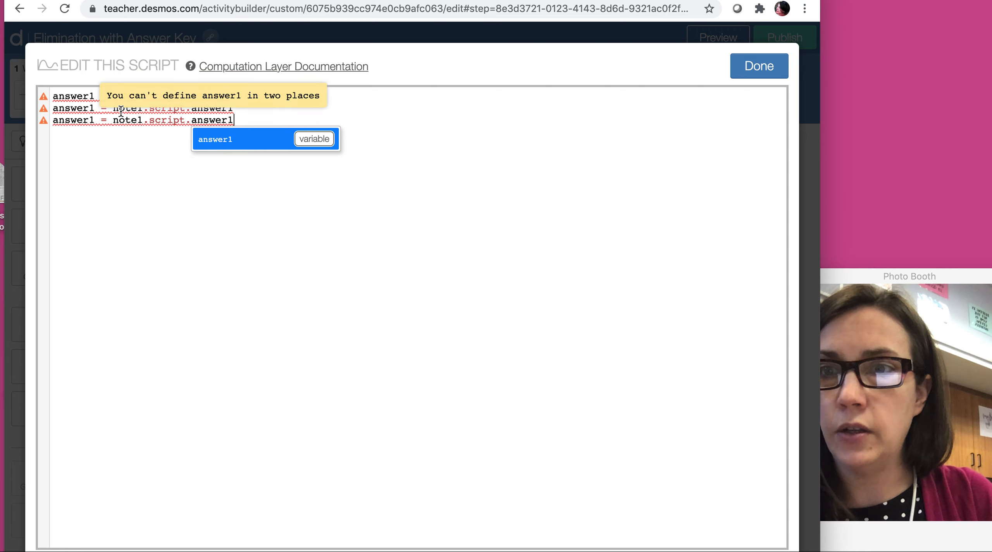
Step: Change the second definition to answer2 = note2.script.answer2
click(96, 109)
key(BackSpace)
text(2)
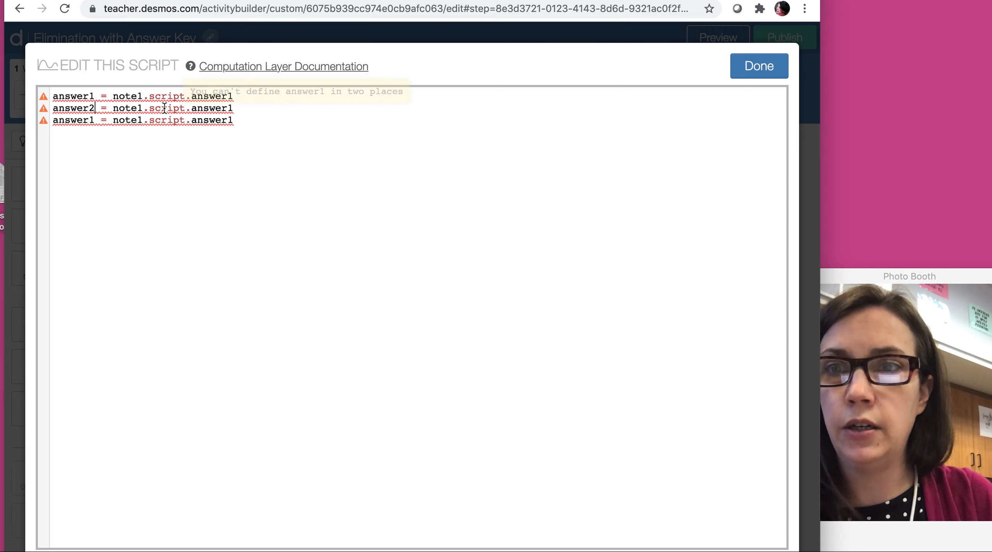
key(alt+Right)
key(alt+Right)
key(BackSpace)
text(2)
click(236, 109)
key(BackSpace)
text(2)
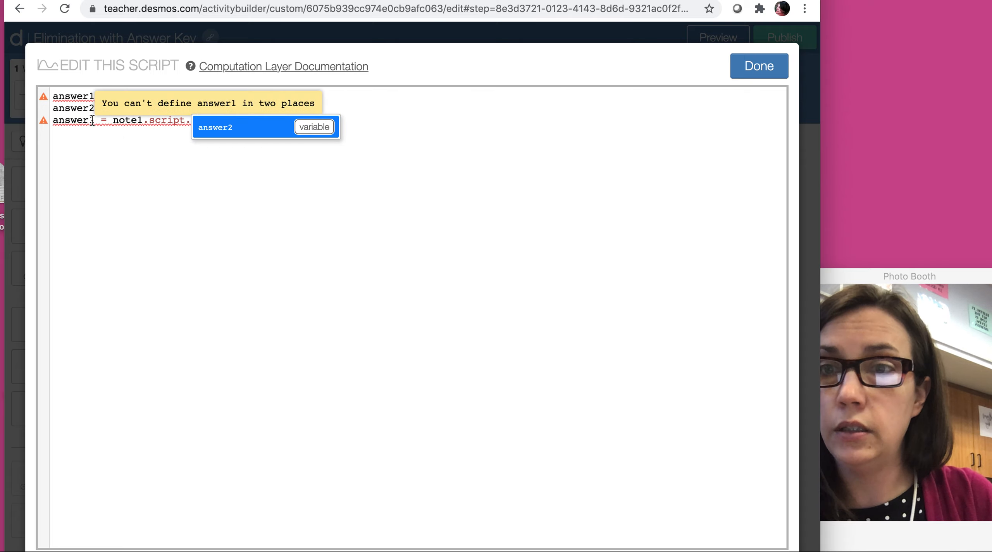
Step: Change the third definition to answer3 = note3.script.answer3 and add blank lines below it
click(92, 120)
key(BackSpace)
text(3)
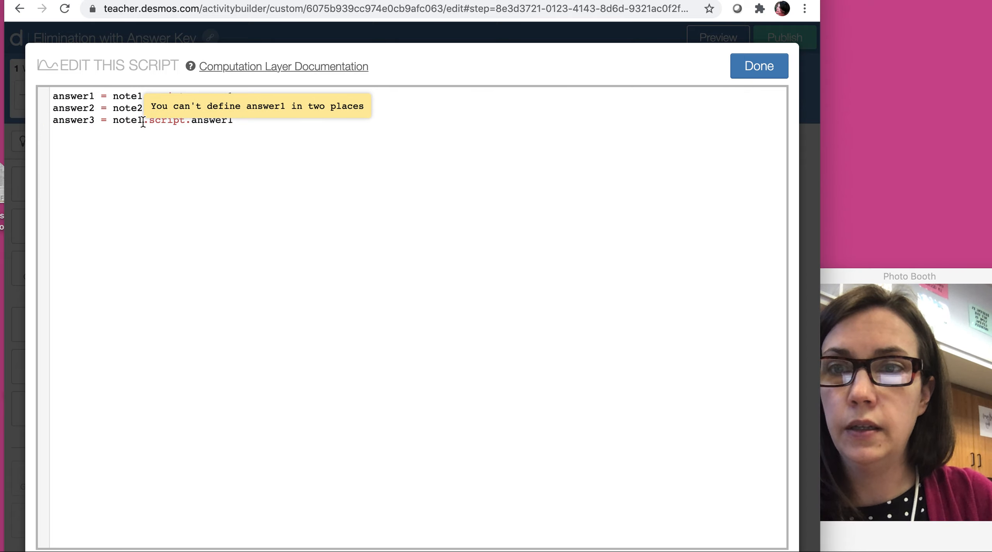
click(143, 120)
key(BackSpace)
text(3)
key(alt+Right)
key(alt+Right)
key(BackSpace)
text(3)
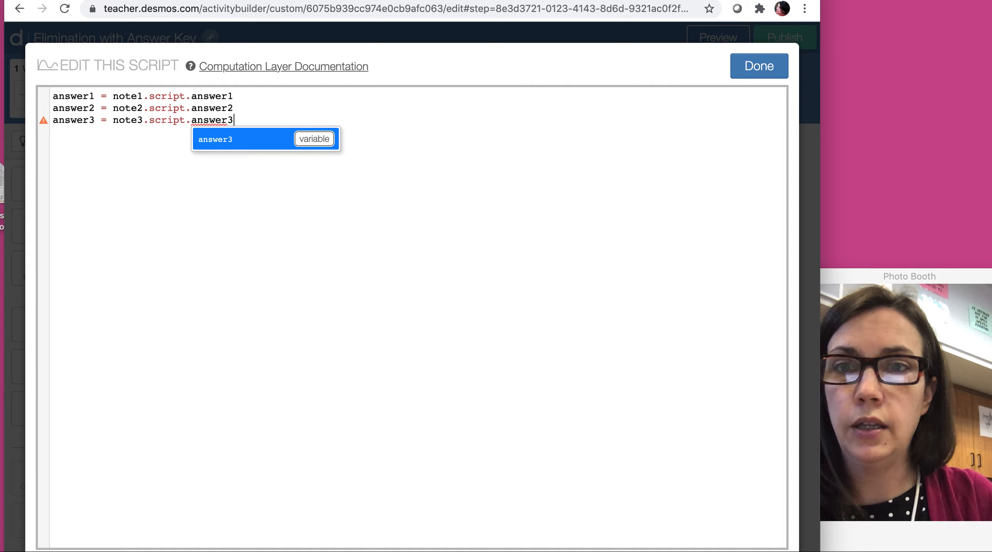
key(Return)
key(Return)
key(Return)
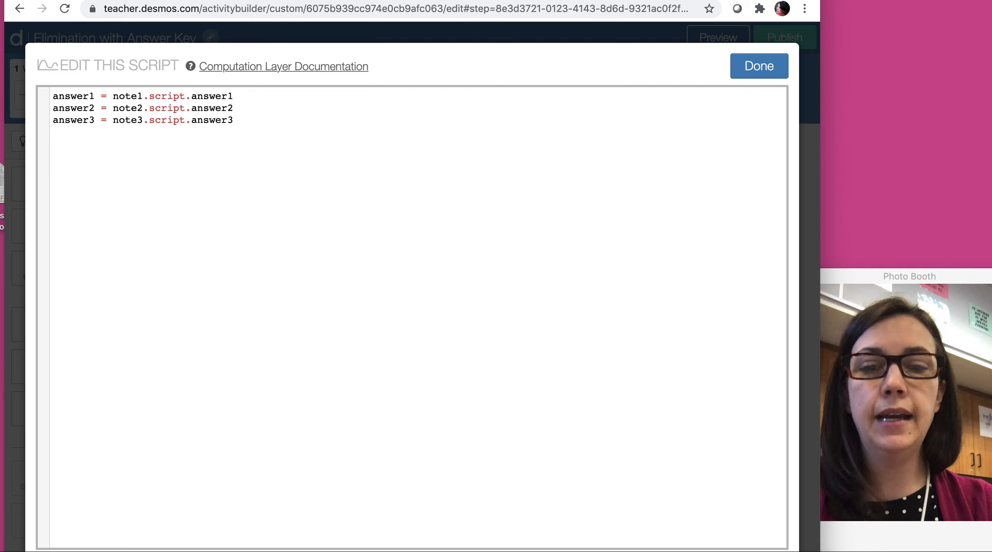
Step: Below the answer definitions, add a content sink whose first line is "1) ${answer1}"
text(co)
key(Return)
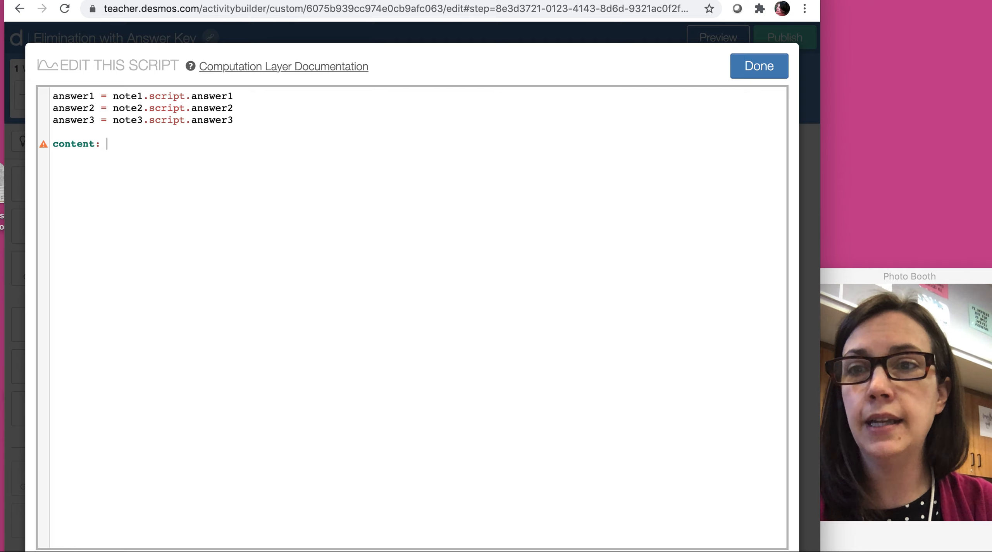
text("1))
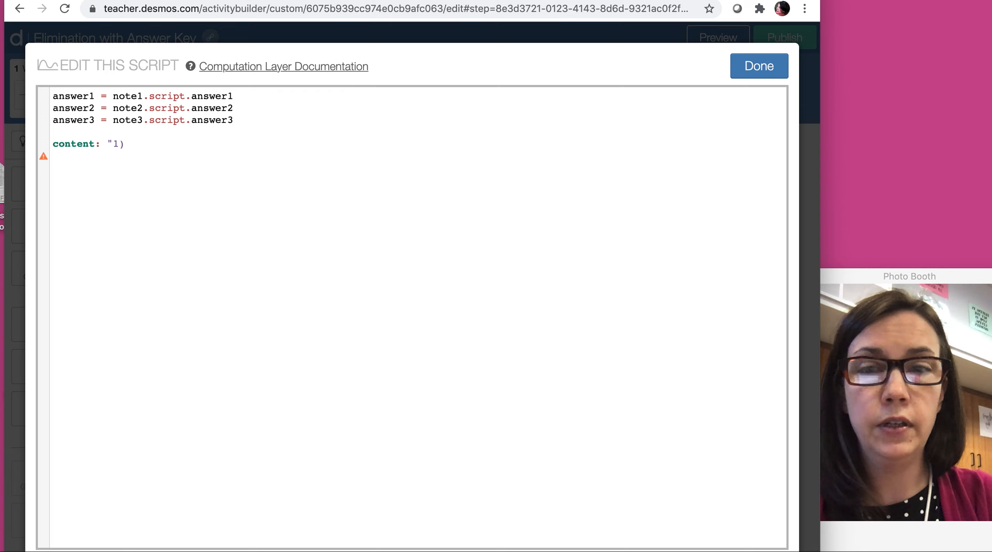
text( $)
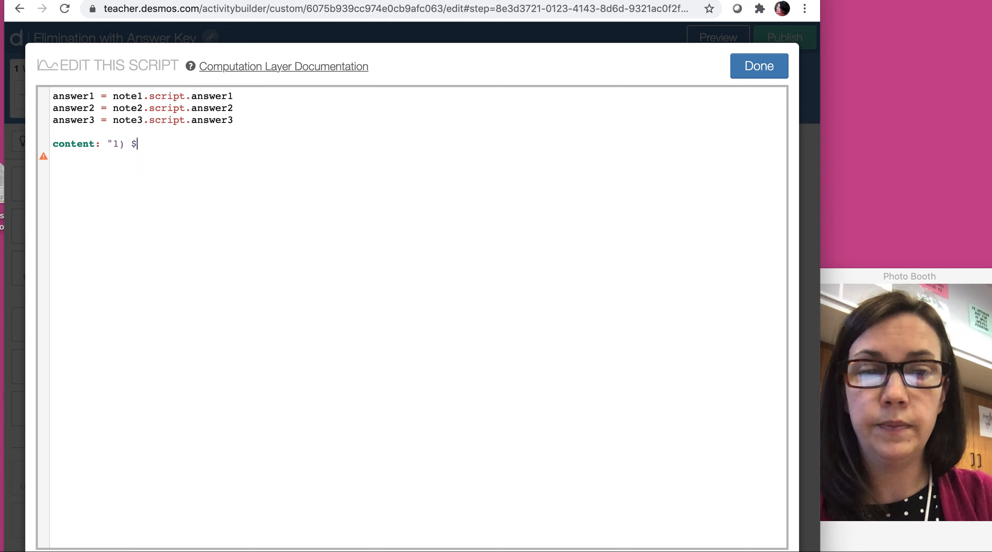
text([)
key(BackSpace)
text({a)
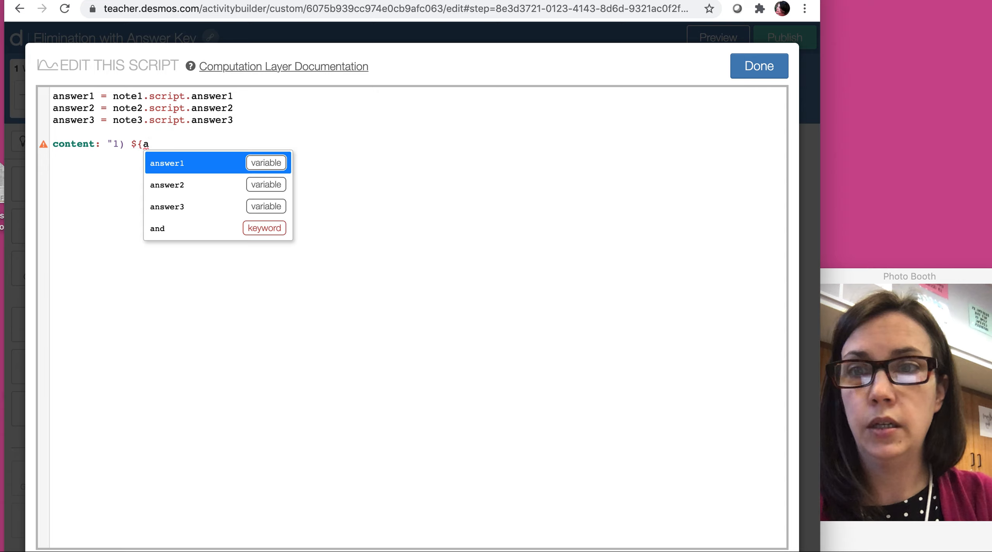
key(Return)
text(}")
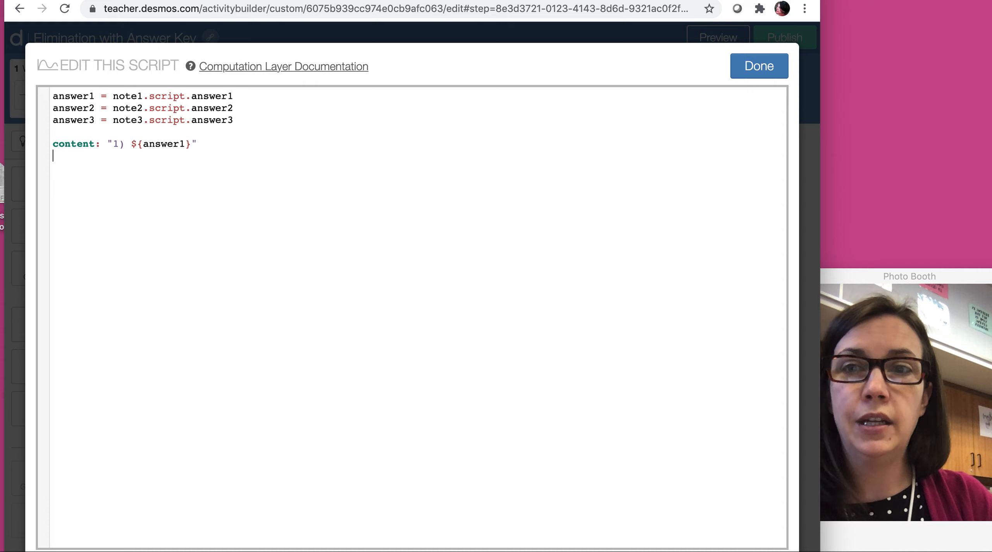
Step: Extend the content string with a second line, 2) ${answer2}, removing the closing quote after the first answer
text(2))
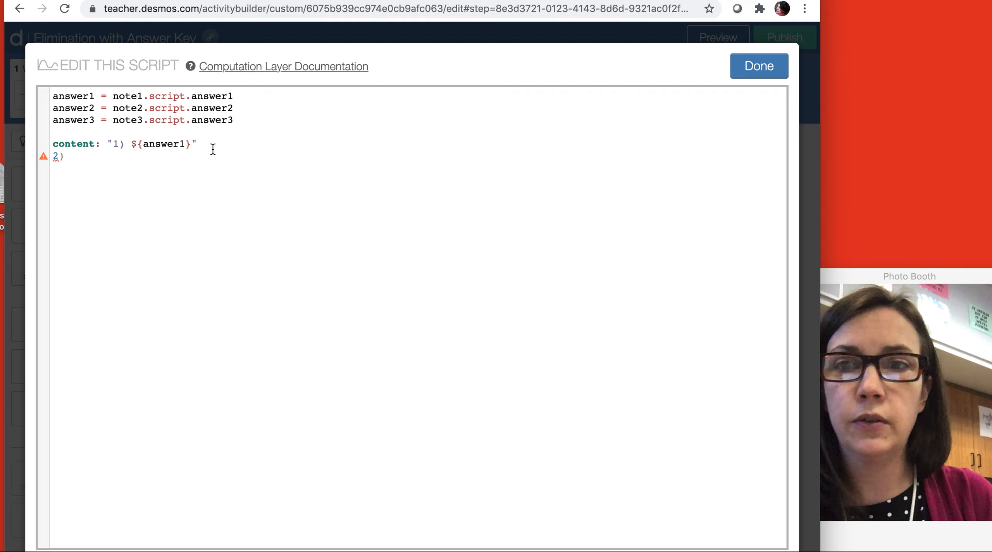
click(202, 145)
key(BackSpace)
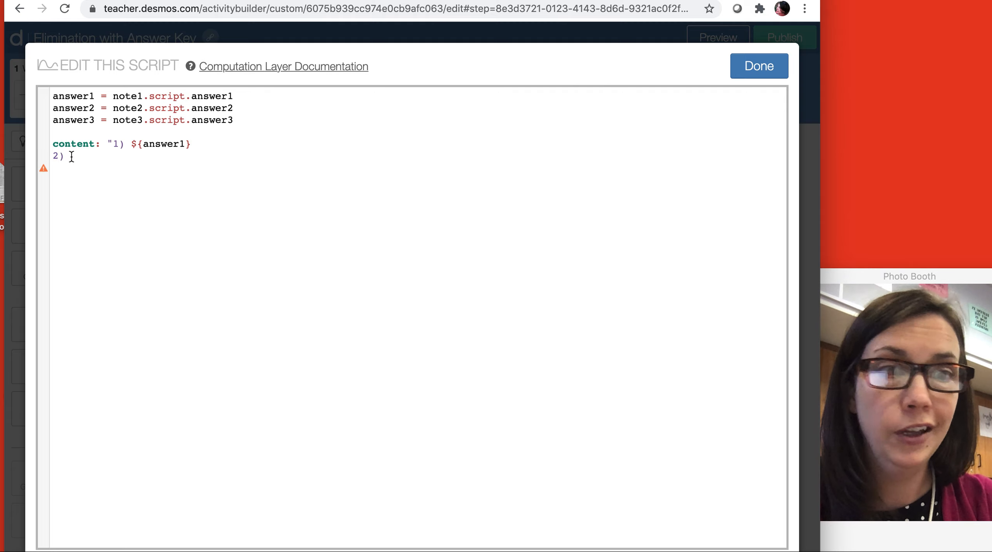
text($)
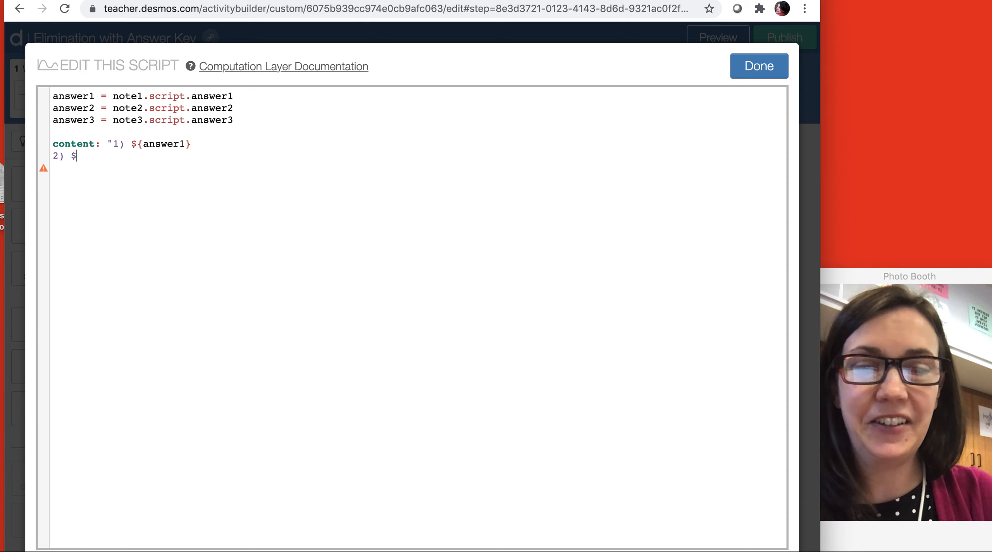
text({answer2})
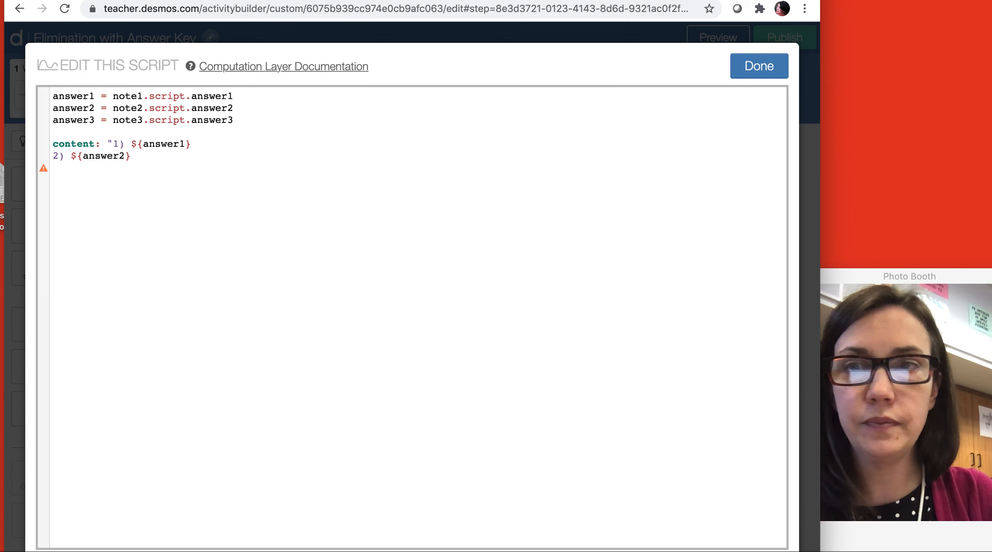
Step: Add a third line, 3) ${answer3}, with the closing quote to the content string and finish editing the script
key(Return)
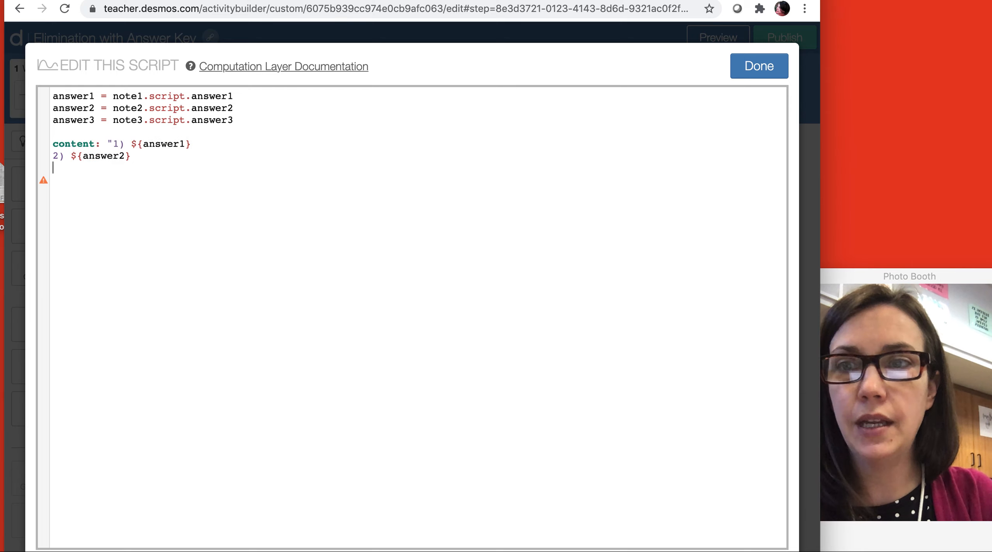
text(3) ${answer)
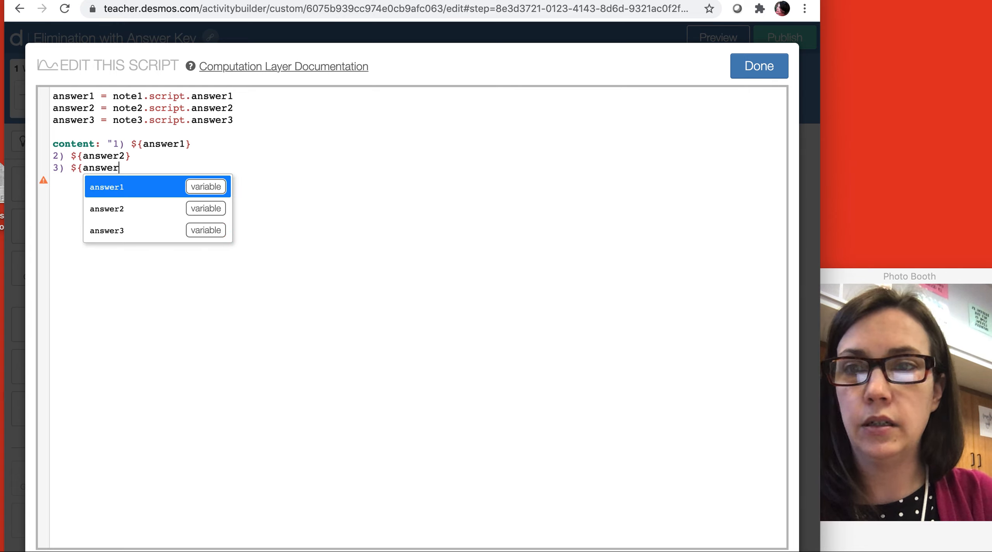
text(3}")
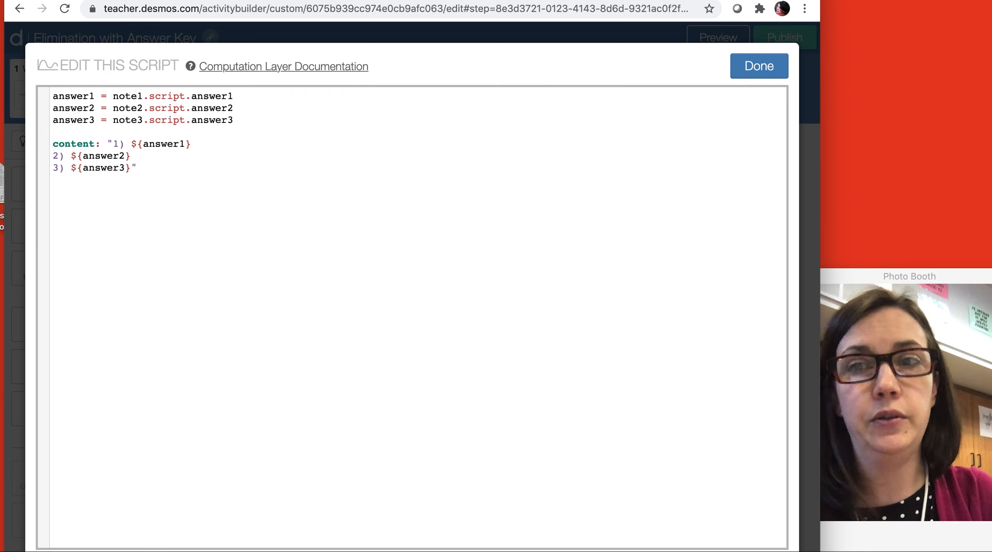
click(767, 67)
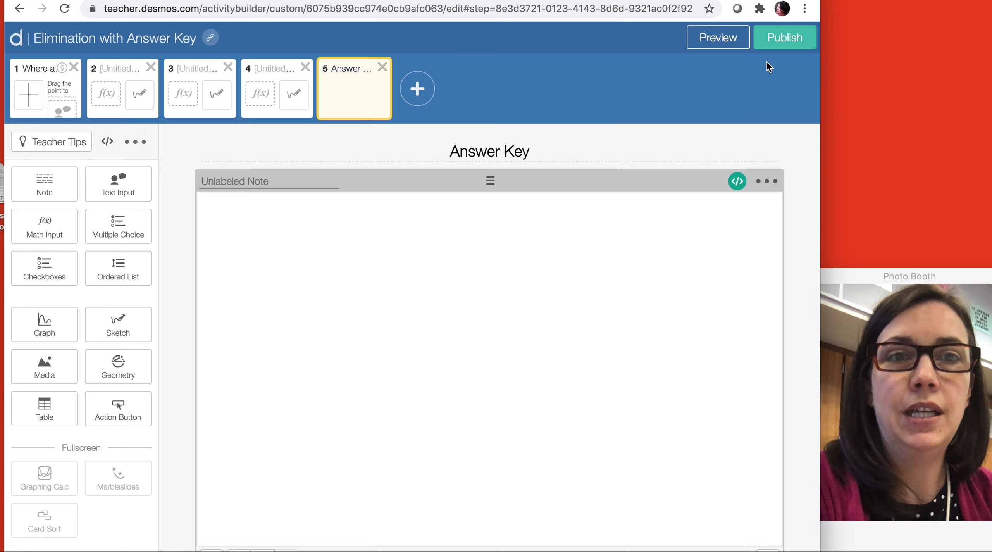
Step: Preview the activity as a student and compare the answer key with the systems on screens 2 to 4, then close the preview
click(717, 41)
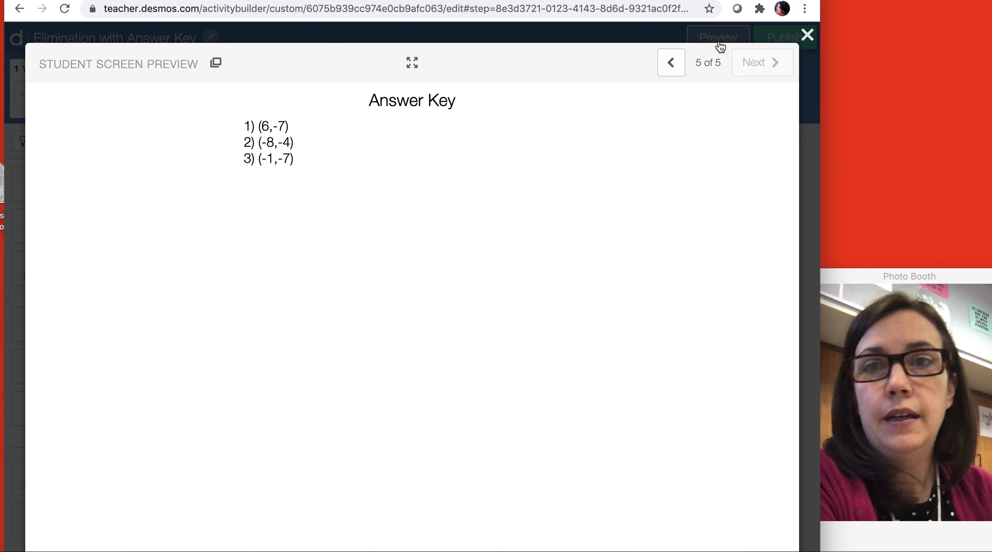
click(670, 67)
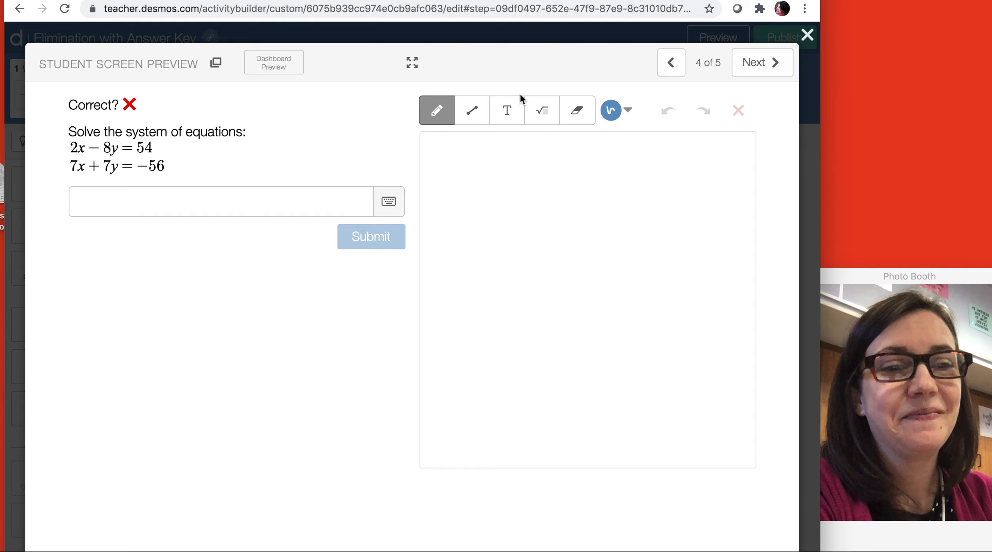
click(670, 66)
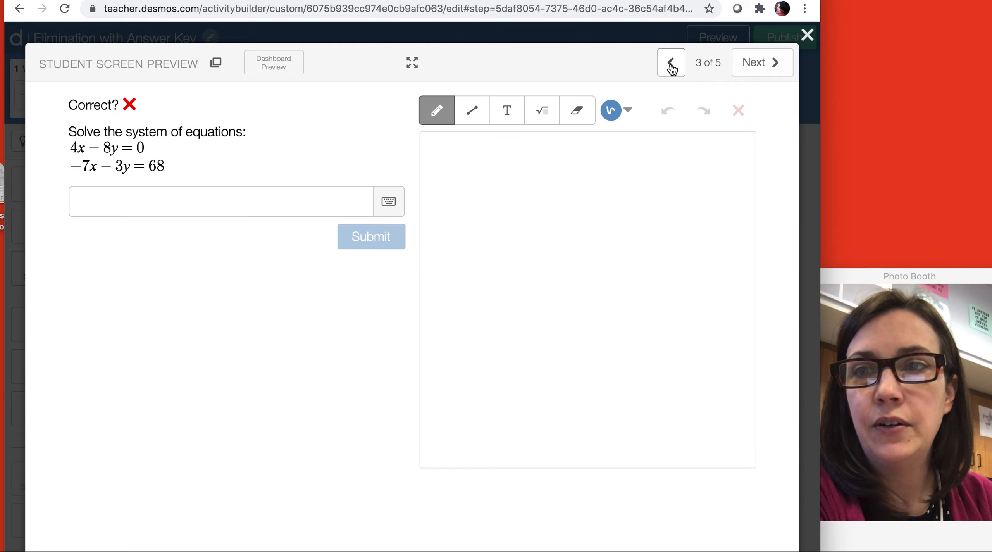
click(670, 67)
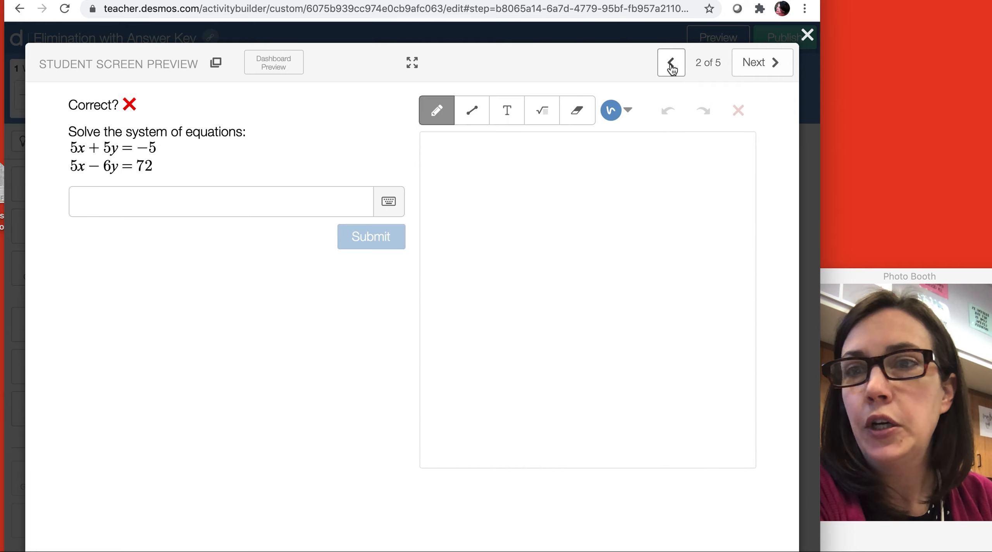
click(763, 66)
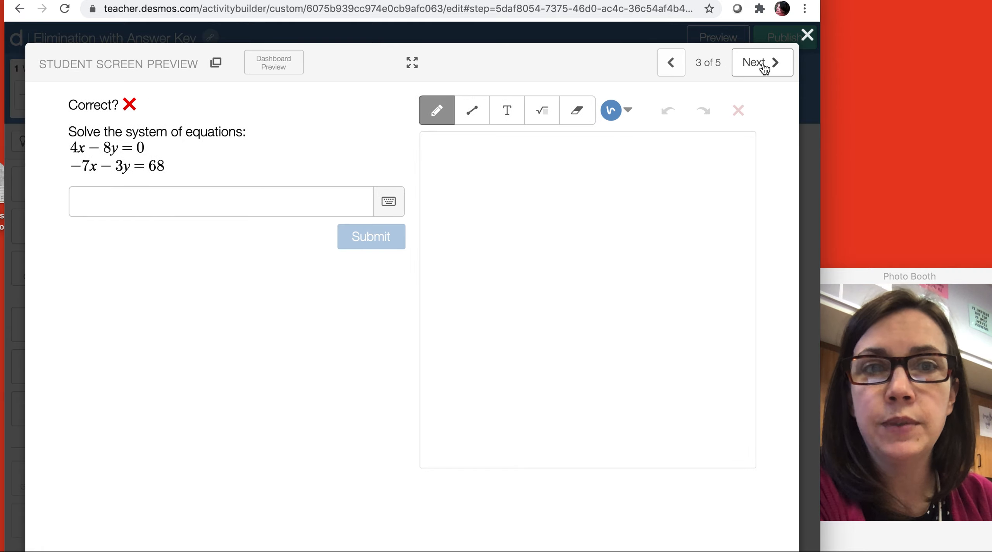
click(763, 67)
click(763, 66)
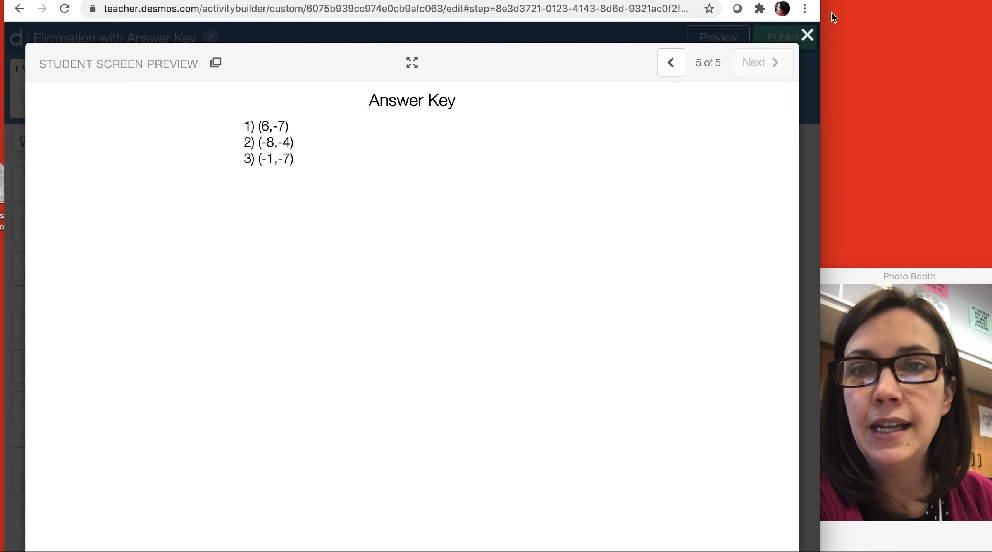
click(807, 34)
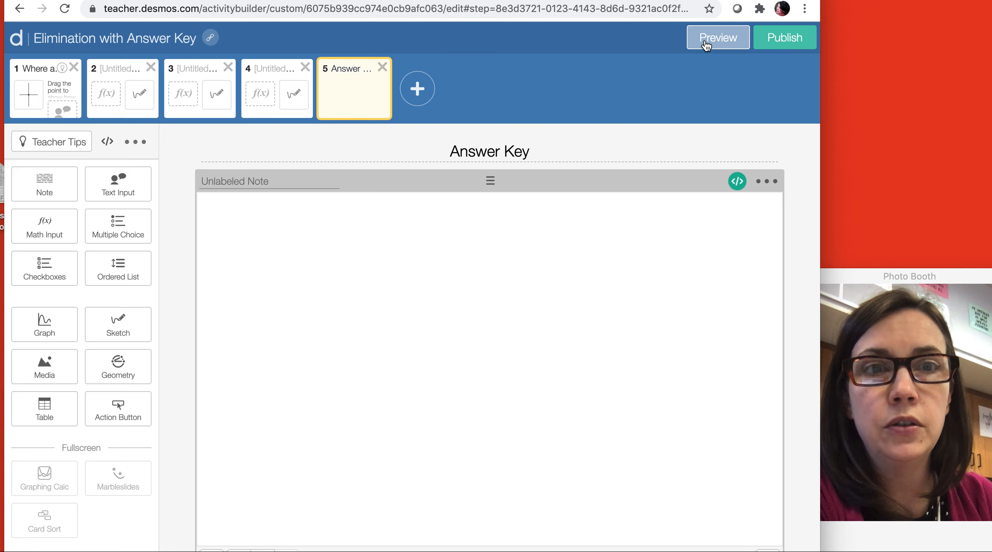
Step: Preview the Answer Key screen again to check its regenerated answers, go back to screen 4 and close the preview
click(706, 44)
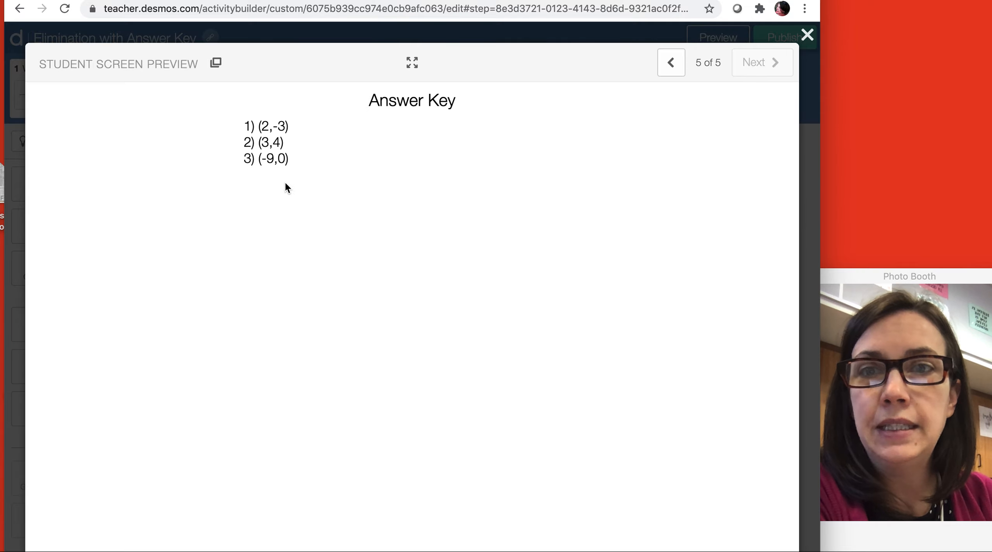
click(665, 71)
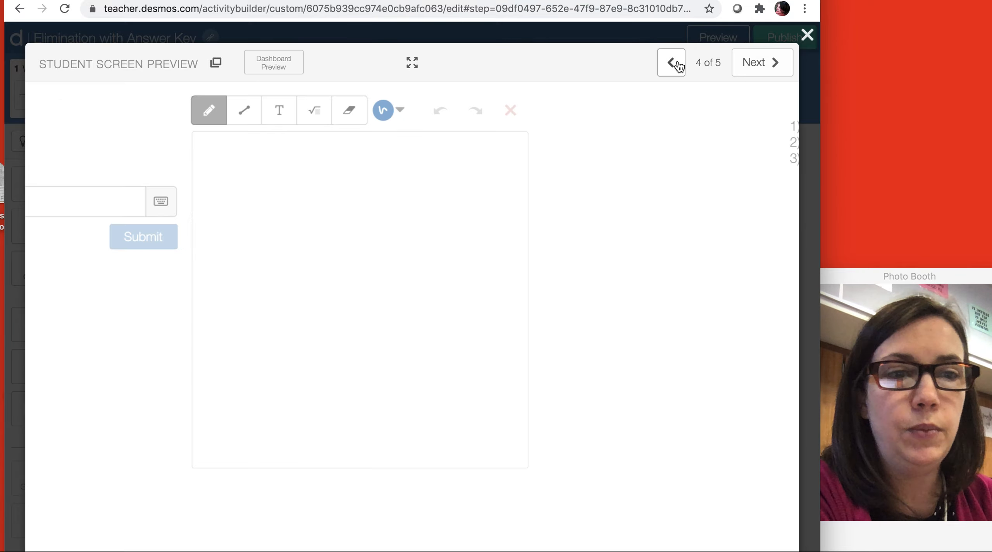
click(808, 36)
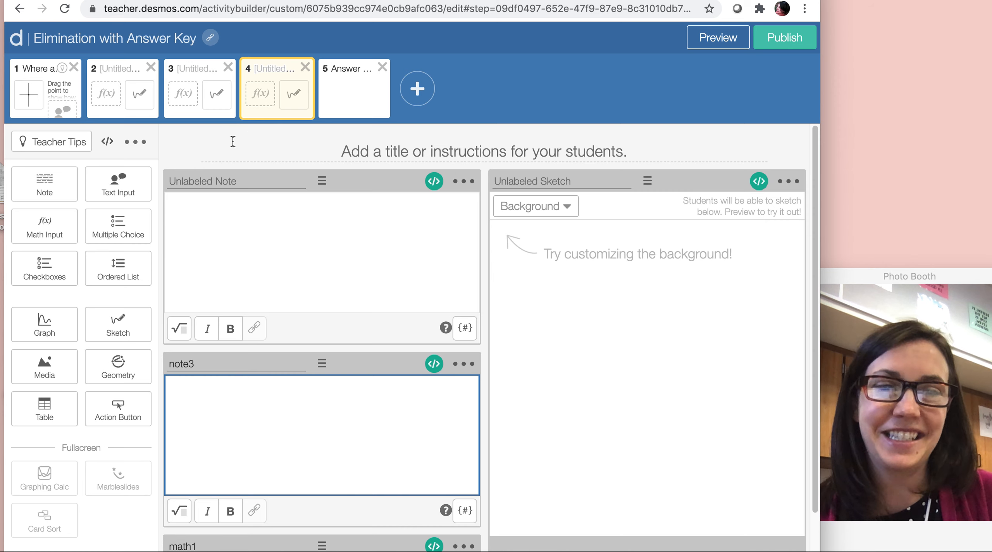
mouse_move(397, 550)
right_click(365, 531)
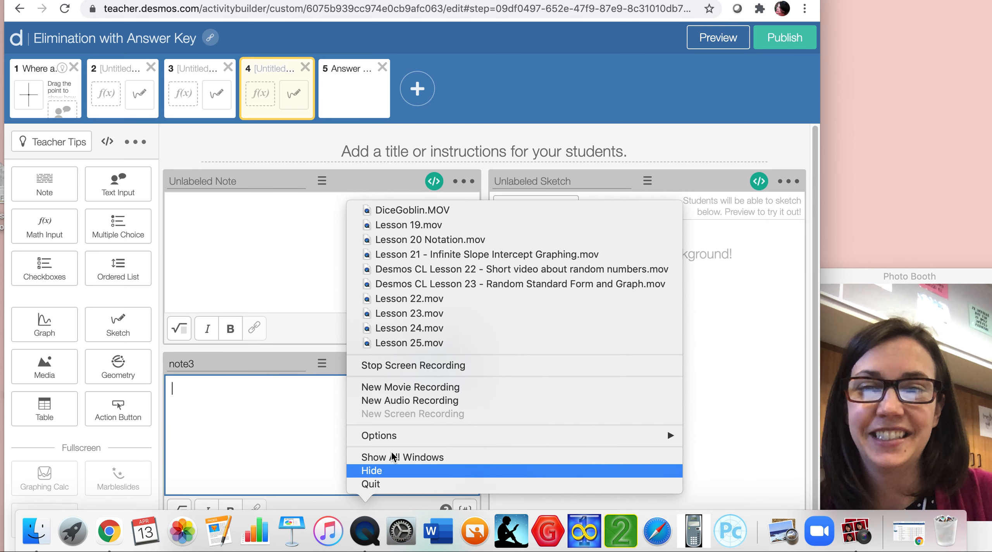